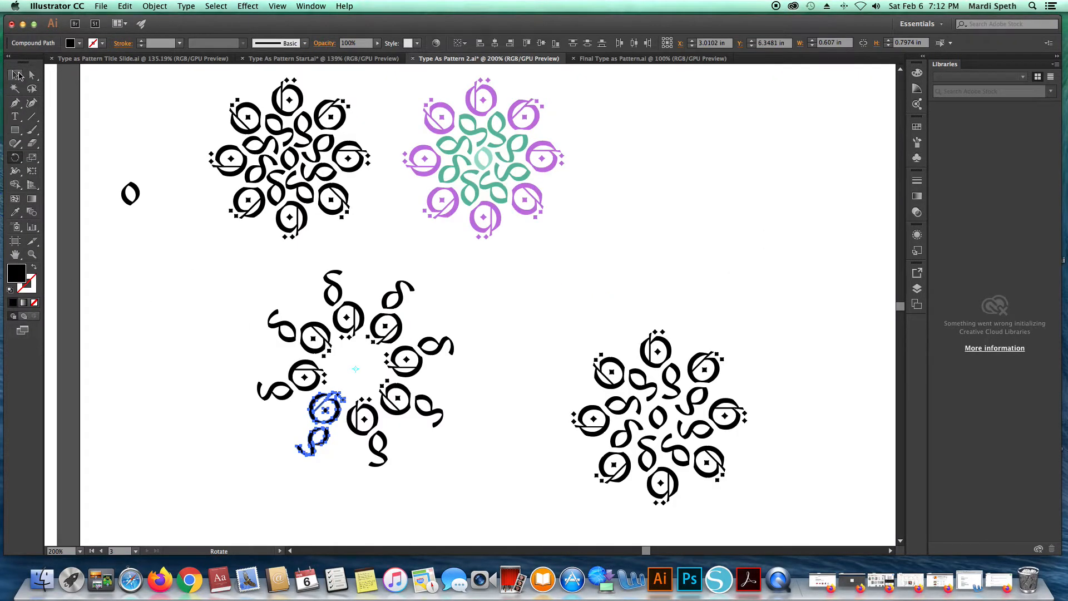
Examine the black and the coloured letter motifs and the source characters above them up close
{"action": "left_click", "coordinate": [15, 75]}
{"action": "left_click", "coordinate": [661, 350]}
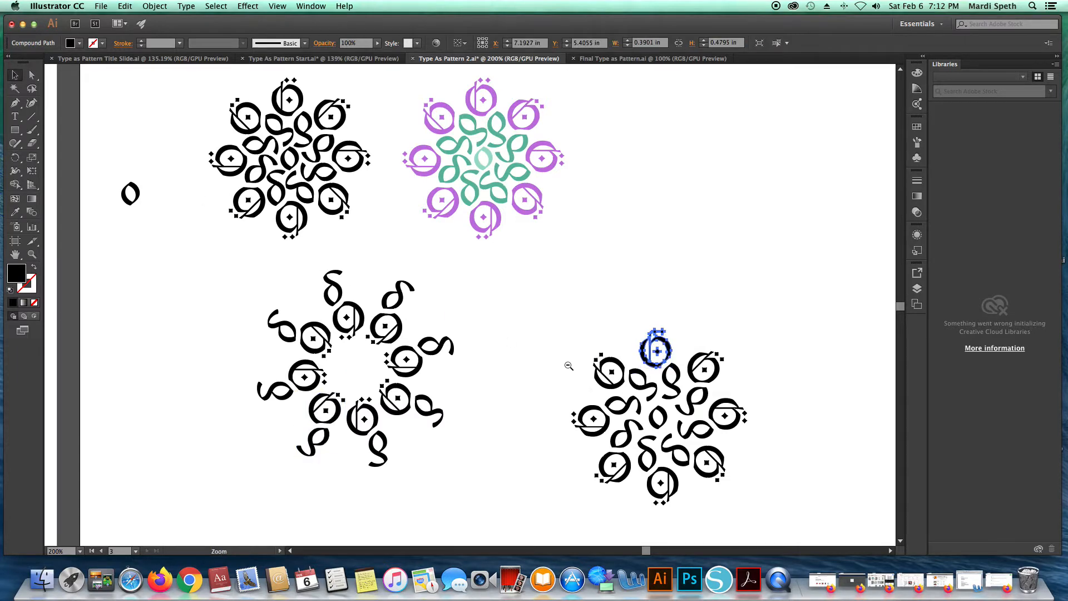
{"action": "key", "text": "super+minus"}
{"action": "left_click_drag", "start_coordinate": [510, 209], "coordinate": [546, 365]}
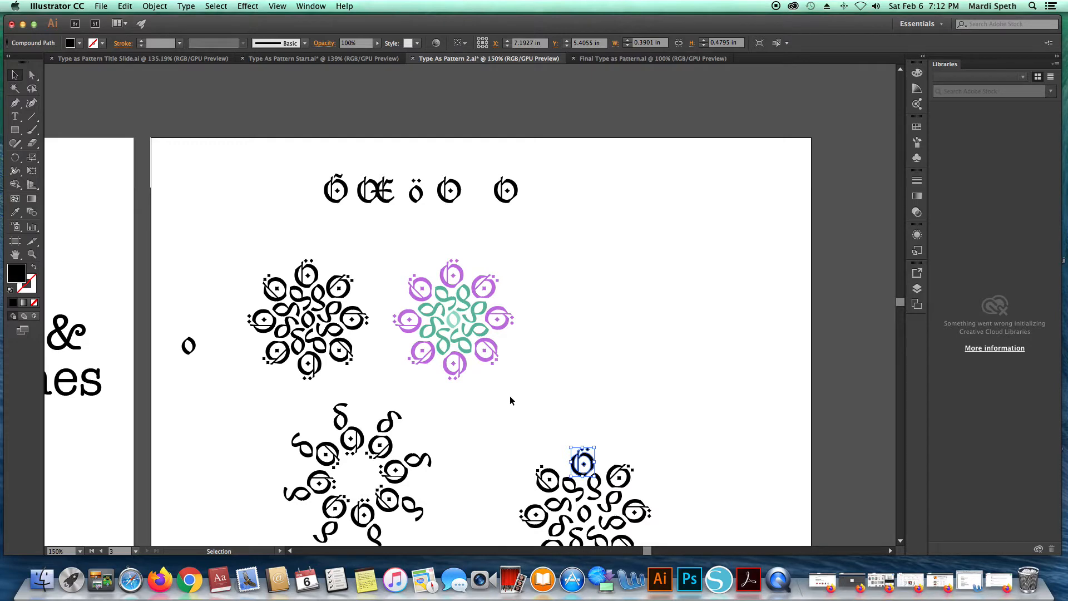
{"action": "left_click_drag", "start_coordinate": [410, 323], "coordinate": [451, 329]}
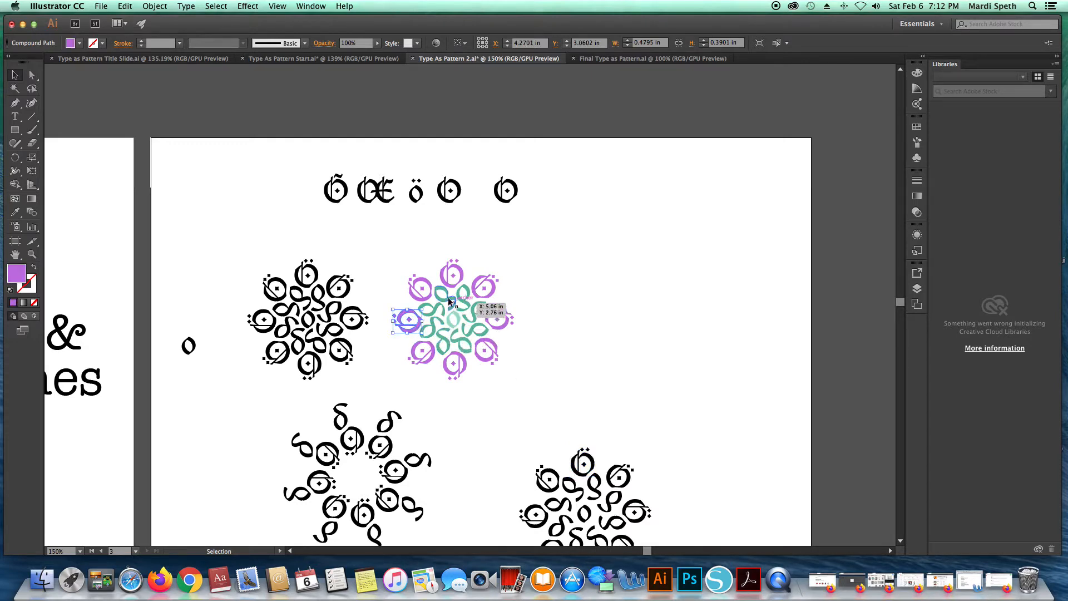
{"action": "key", "text": "super+space"}
{"action": "left_click_drag", "start_coordinate": [380, 252], "coordinate": [533, 343]}
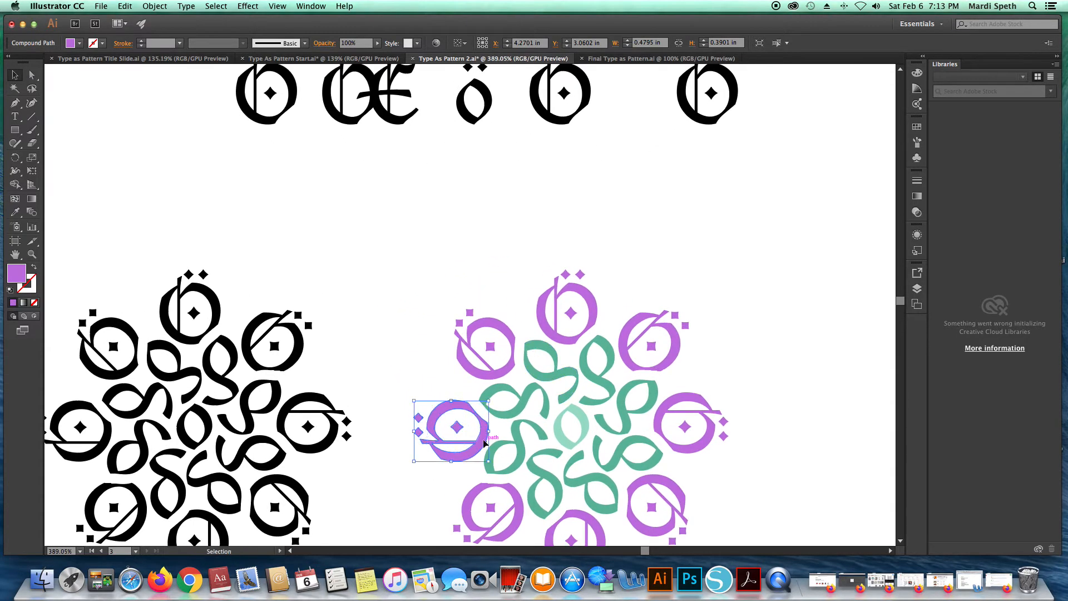
{"action": "left_click", "coordinate": [309, 336]}
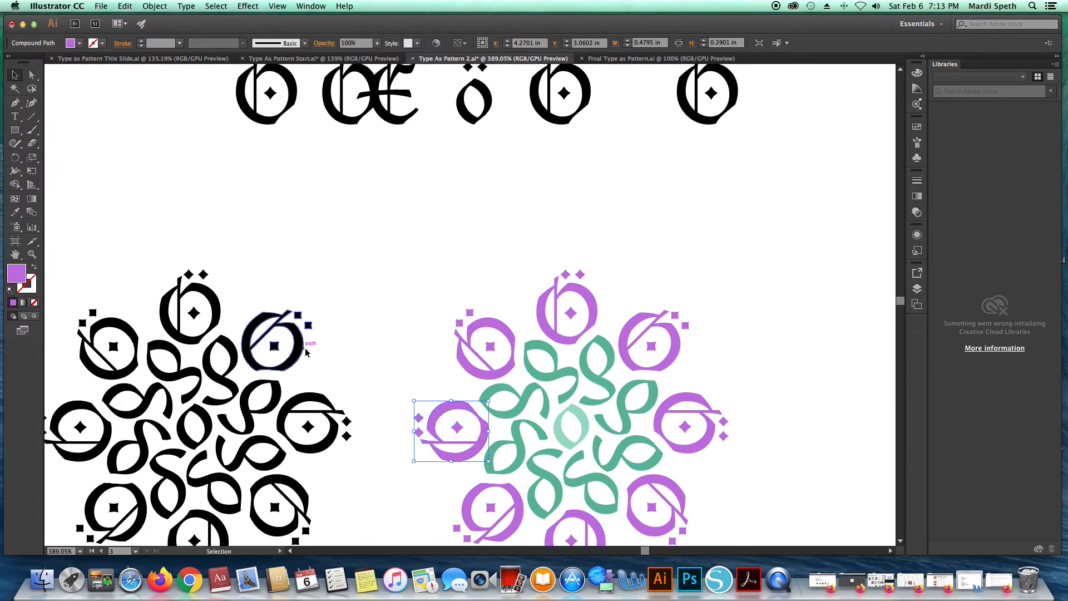
{"action": "left_click", "coordinate": [391, 117]}
{"action": "scroll", "coordinate": [393, 160], "scroll_direction": "up", "scroll_amount": 4}
{"action": "scroll", "coordinate": [392, 155], "scroll_direction": "down", "scroll_amount": 5}
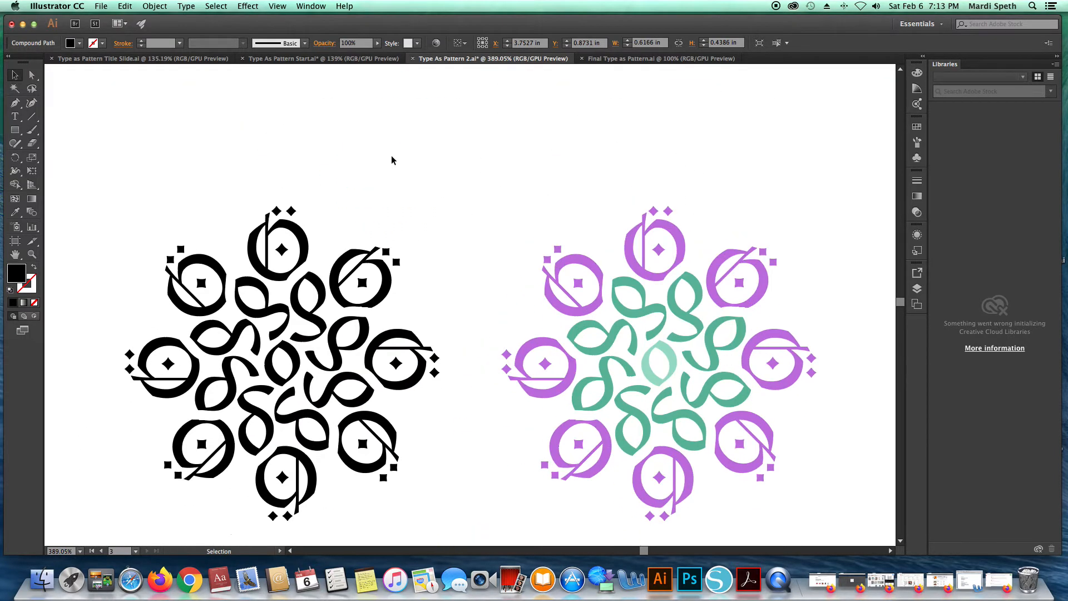
{"action": "scroll", "coordinate": [391, 155], "scroll_direction": "left", "scroll_amount": 6}
Add the point text "o" in the empty area beside the row of characters, above the black motif
{"action": "left_click", "coordinate": [15, 118]}
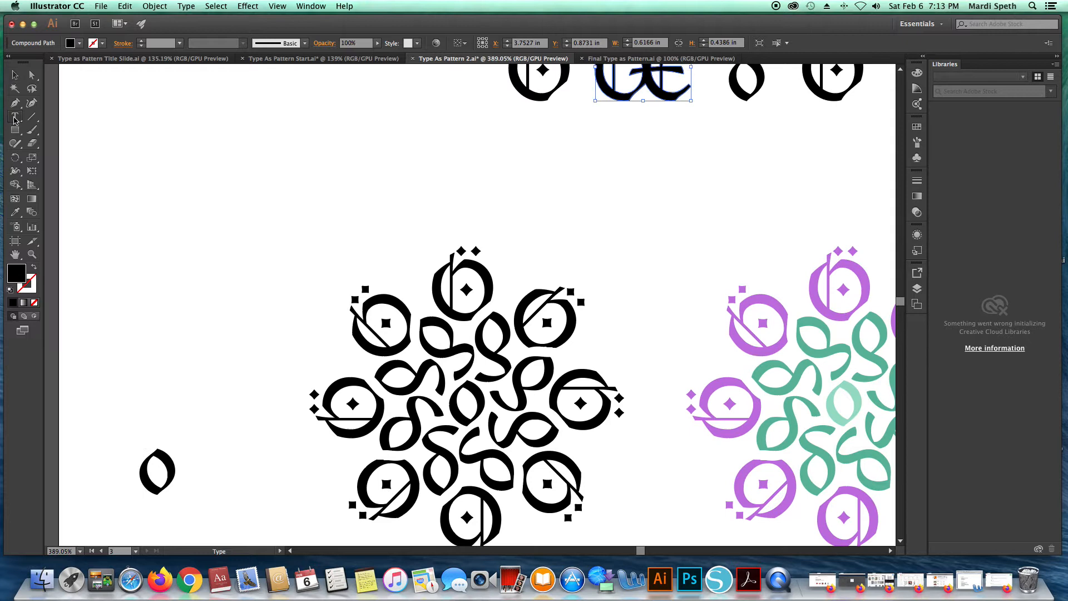
{"action": "left_click", "coordinate": [235, 167]}
{"action": "type", "text": "O"}
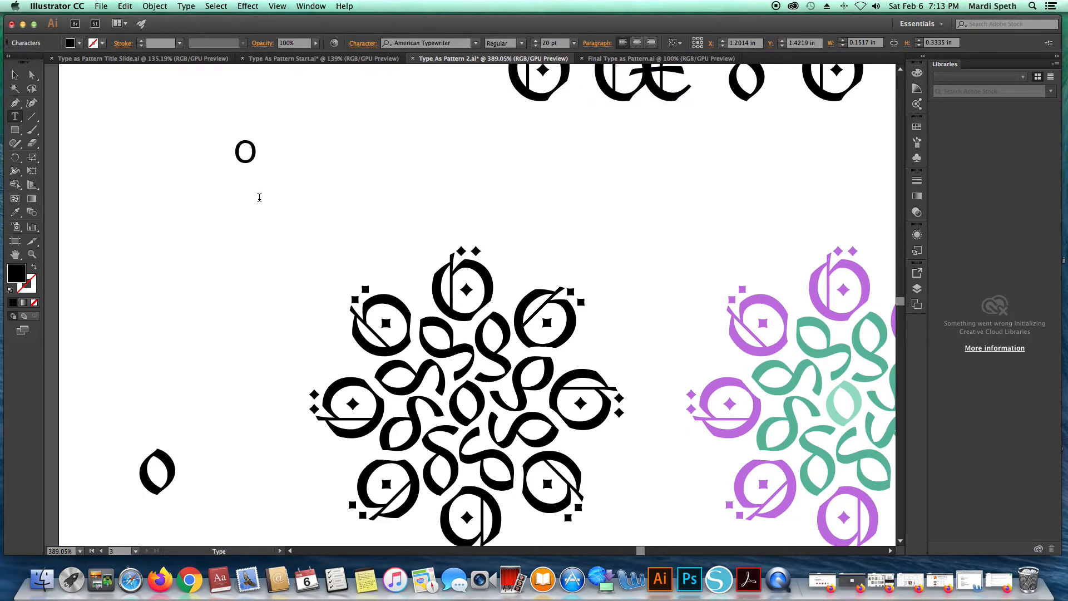
{"action": "scroll", "coordinate": [261, 197], "scroll_direction": "up", "scroll_amount": 2}
{"action": "scroll", "coordinate": [261, 198], "scroll_direction": "left", "scroll_amount": 2}
{"action": "scroll", "coordinate": [277, 198], "scroll_direction": "up", "scroll_amount": 3}
{"action": "scroll", "coordinate": [277, 198], "scroll_direction": "left", "scroll_amount": 3}
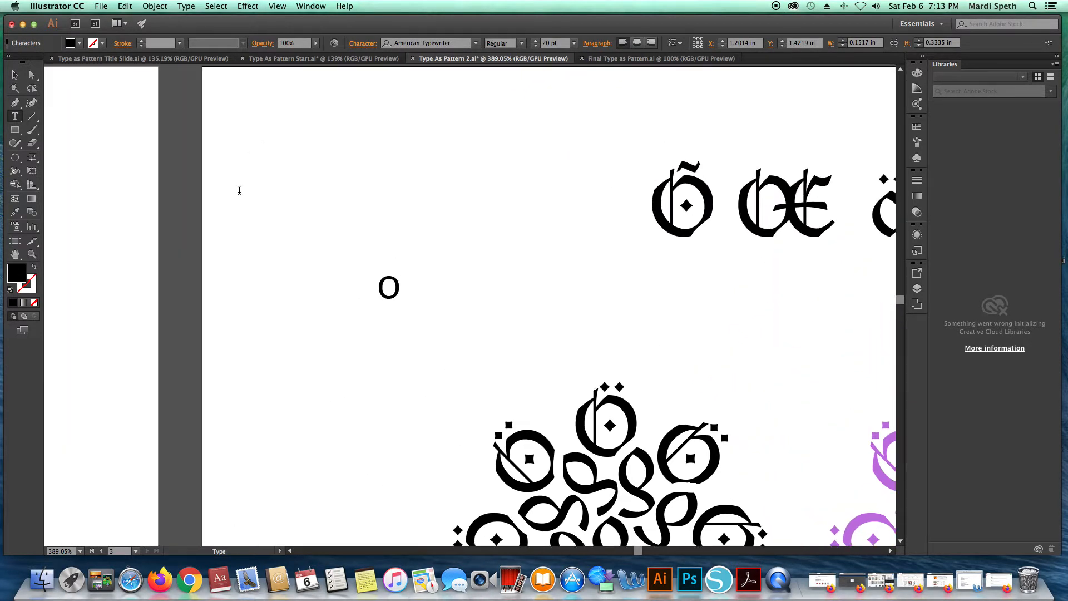
Convert the new letter "o" from live text to outlines
{"action": "left_click_drag", "start_coordinate": [402, 287], "coordinate": [350, 288]}
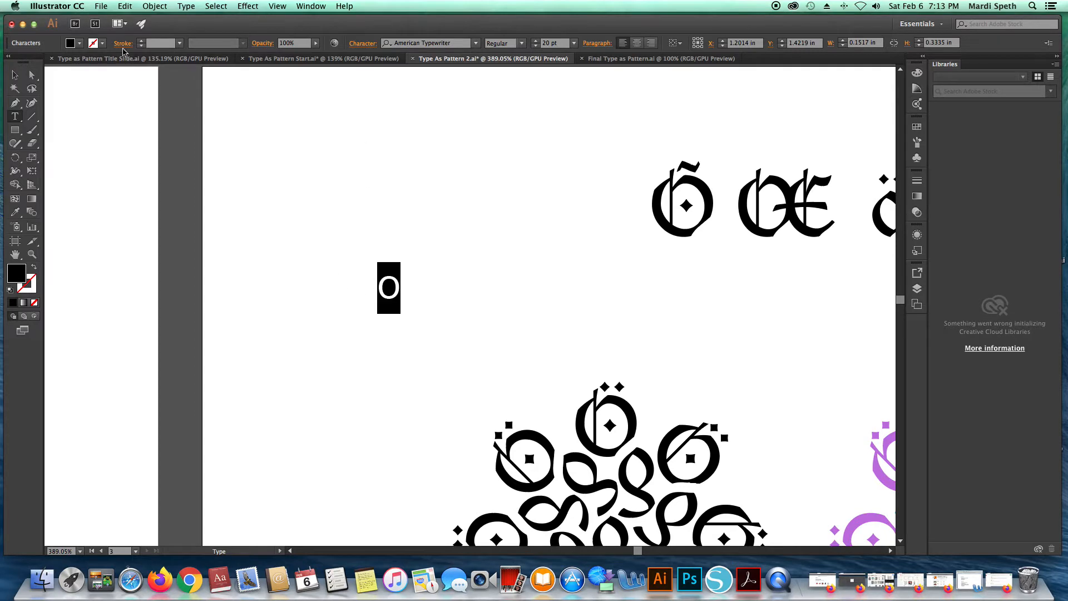
{"action": "left_click", "coordinate": [187, 6]}
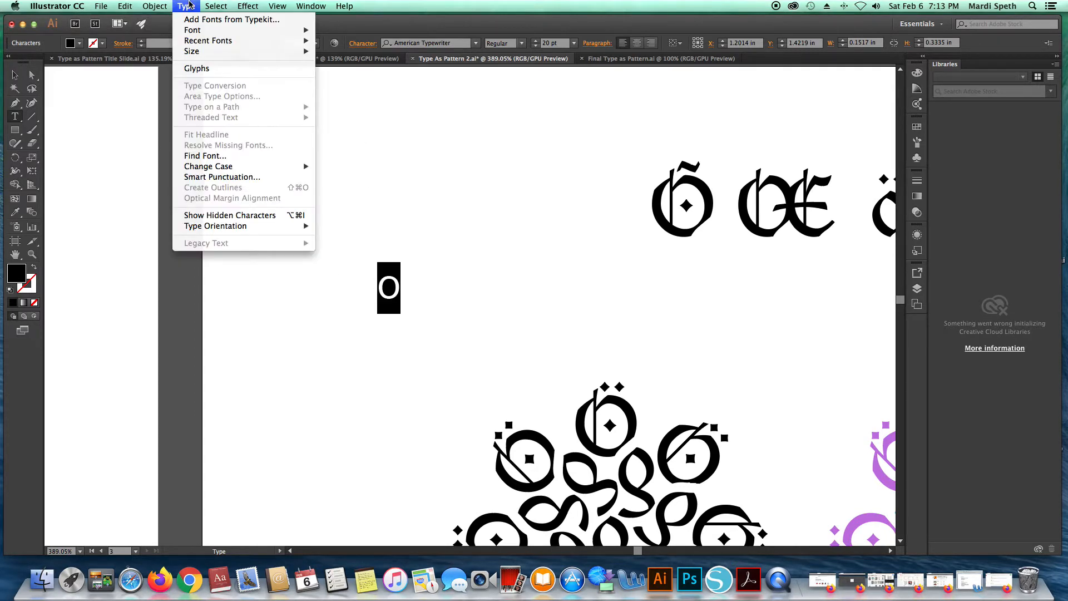
{"action": "mouse_move", "coordinate": [203, 170]}
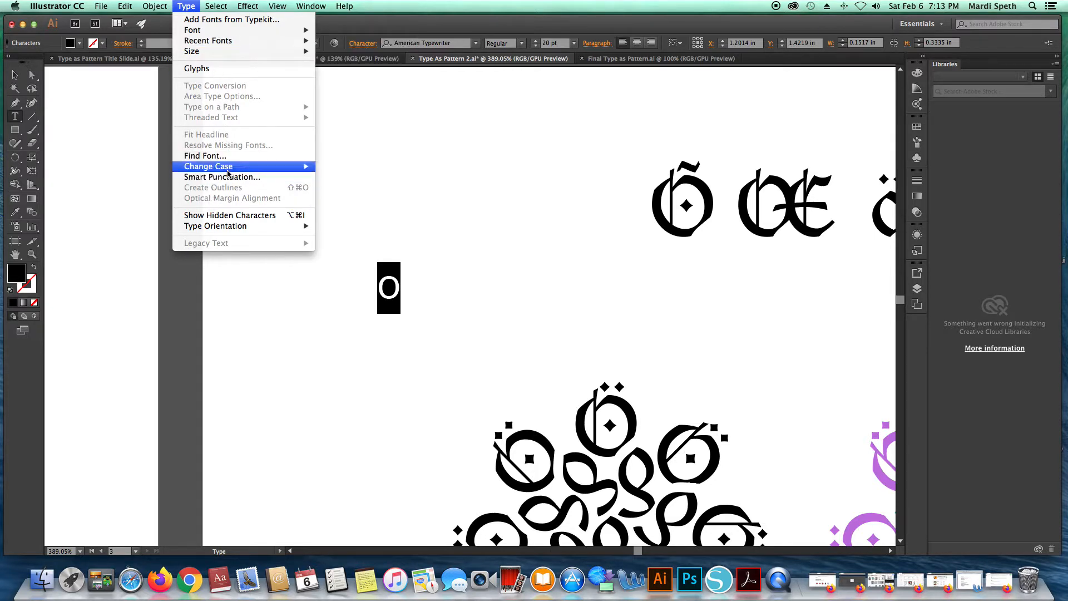
{"action": "left_click", "coordinate": [192, 5]}
{"action": "left_click", "coordinate": [15, 75]}
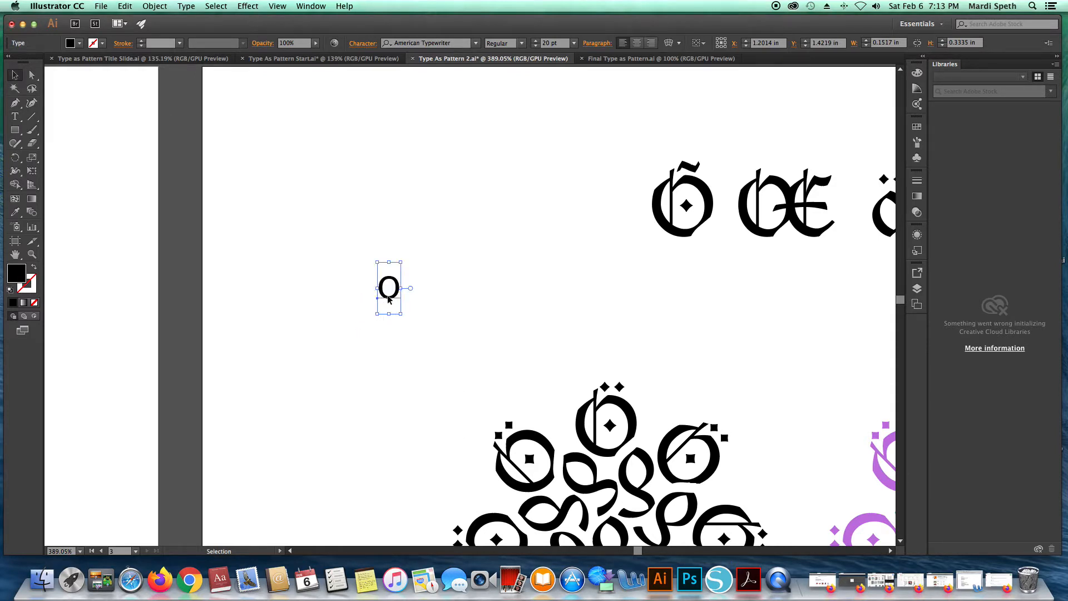
{"action": "left_click", "coordinate": [188, 6]}
{"action": "left_click", "coordinate": [213, 186]}
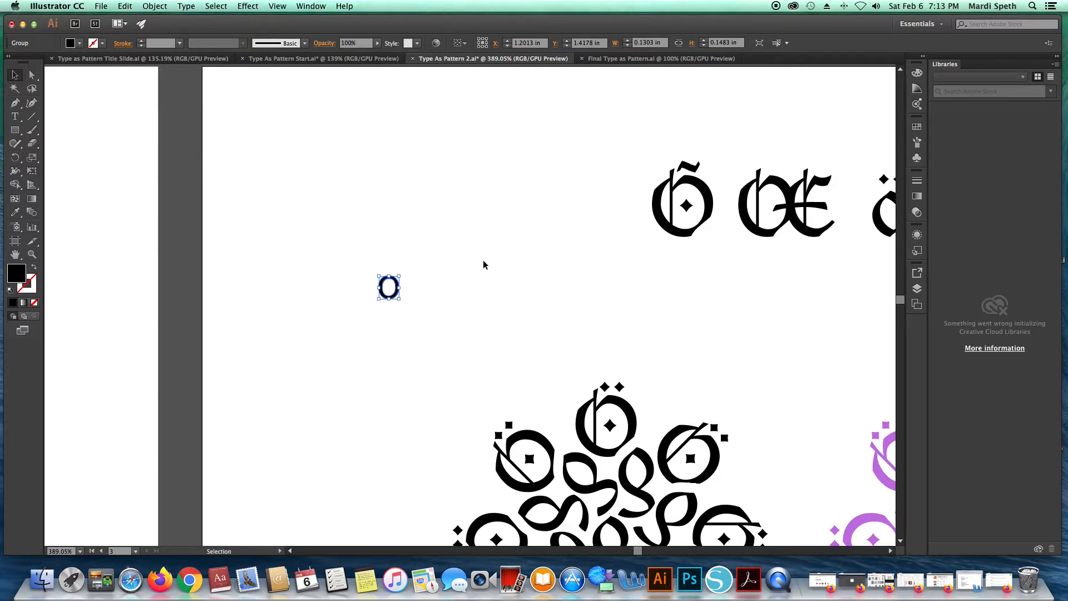
Draw a square of about 2.27 in that covers the whole purple and green motif
{"action": "scroll", "coordinate": [483, 265], "scroll_direction": "right", "scroll_amount": 2}
{"action": "scroll", "coordinate": [483, 265], "scroll_direction": "down", "scroll_amount": 1}
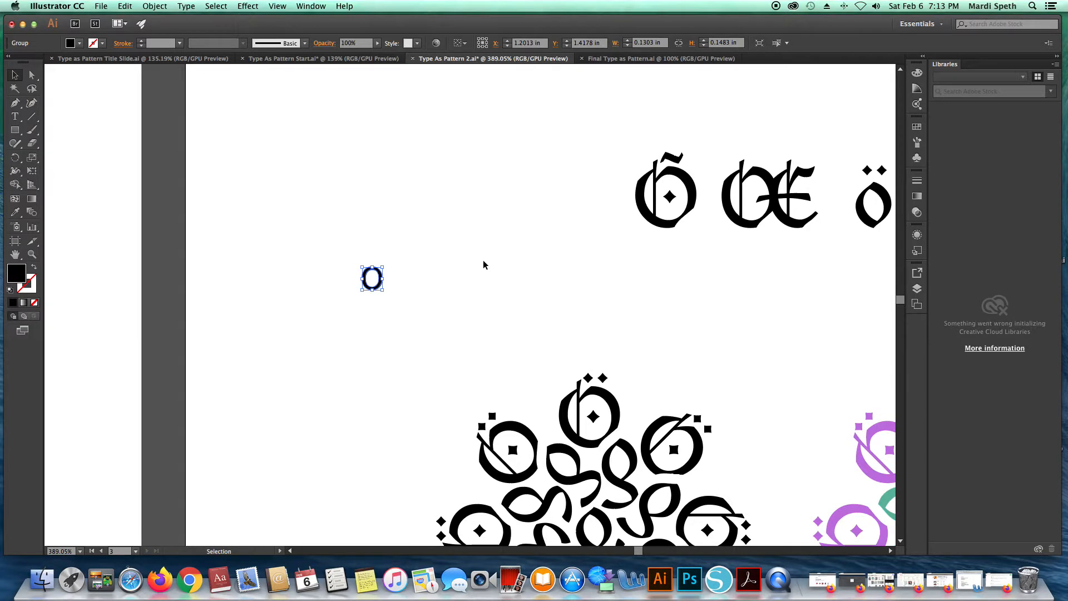
{"action": "scroll", "coordinate": [483, 265], "scroll_direction": "right", "scroll_amount": 2}
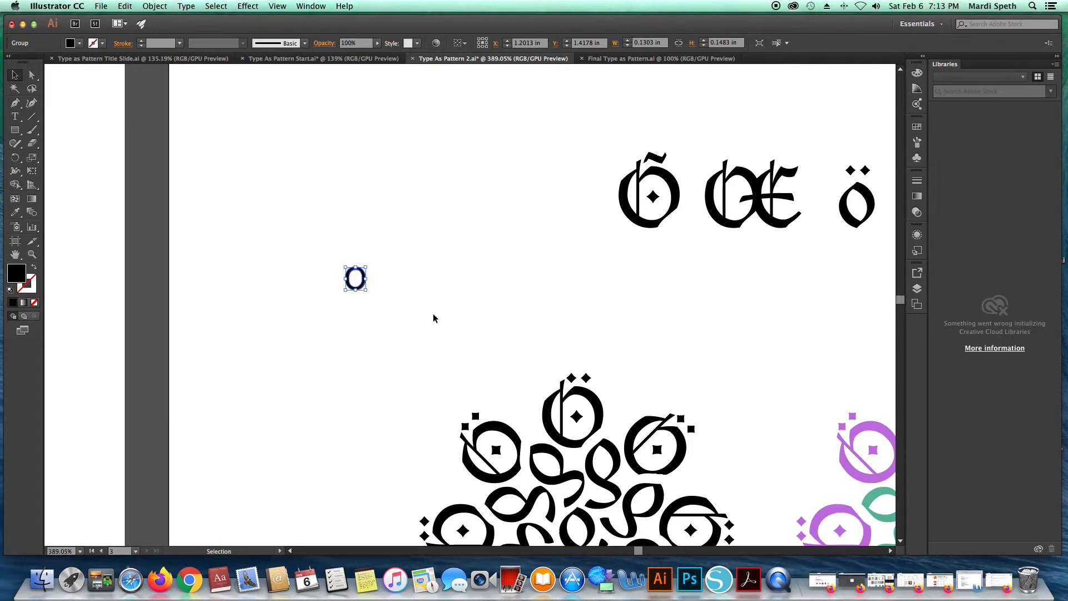
{"action": "scroll", "coordinate": [522, 338], "scroll_direction": "right", "scroll_amount": 8}
{"action": "scroll", "coordinate": [522, 338], "scroll_direction": "down", "scroll_amount": 4}
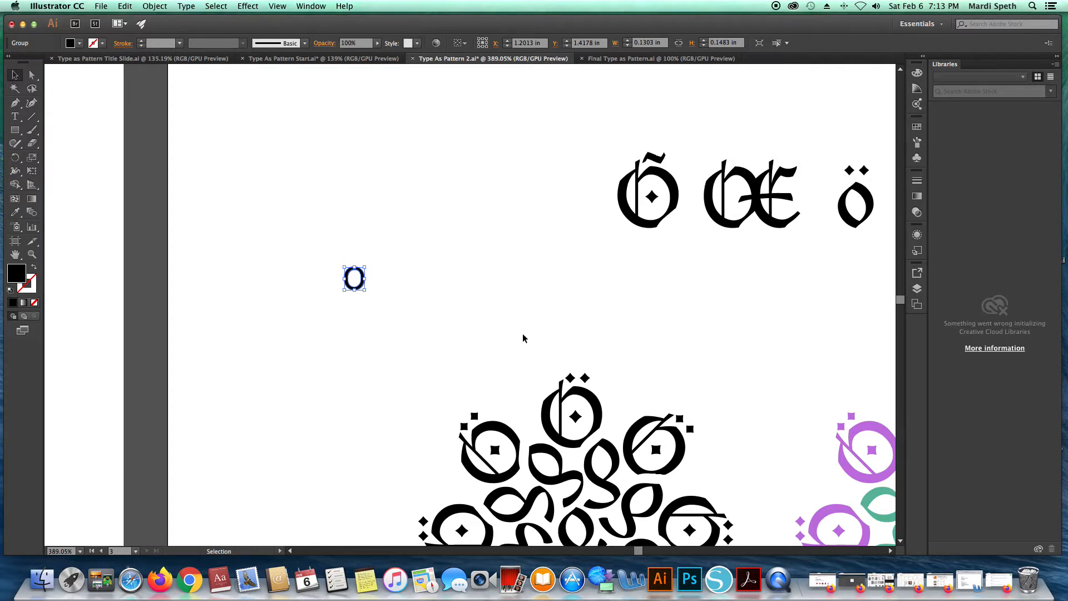
{"action": "scroll", "coordinate": [522, 338], "scroll_direction": "right", "scroll_amount": 7}
{"action": "scroll", "coordinate": [522, 338], "scroll_direction": "down", "scroll_amount": 2}
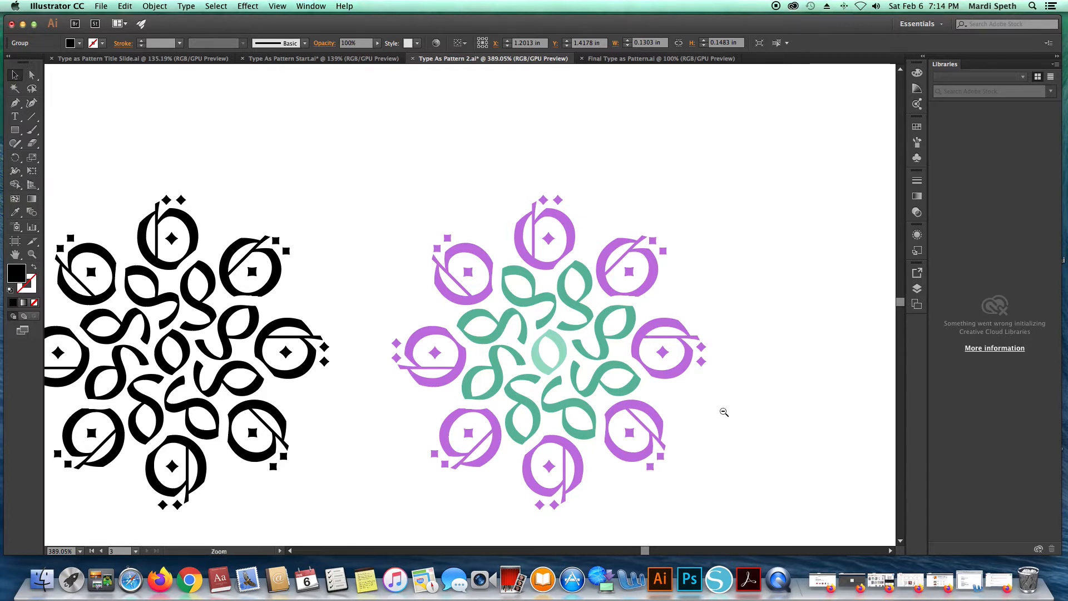
{"action": "key", "text": "super+minus"}
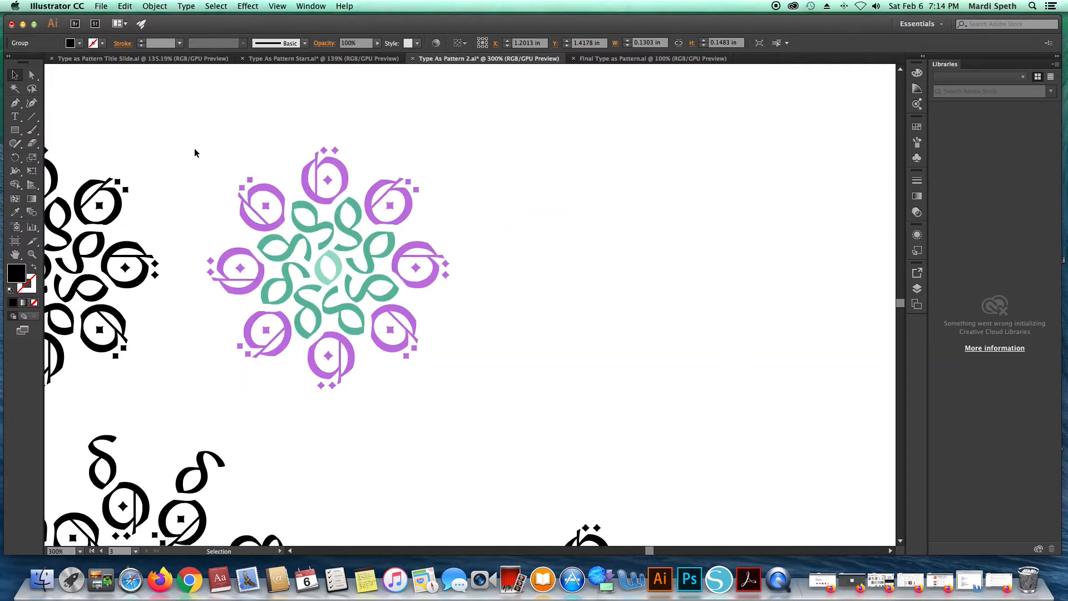
{"action": "left_click", "coordinate": [167, 155]}
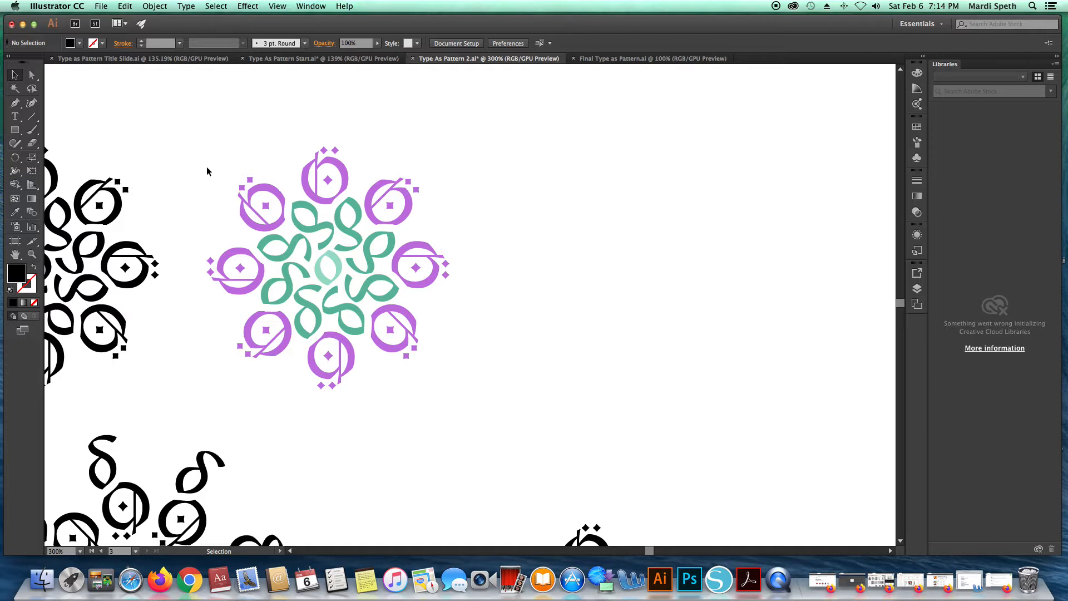
{"action": "left_click", "coordinate": [15, 129]}
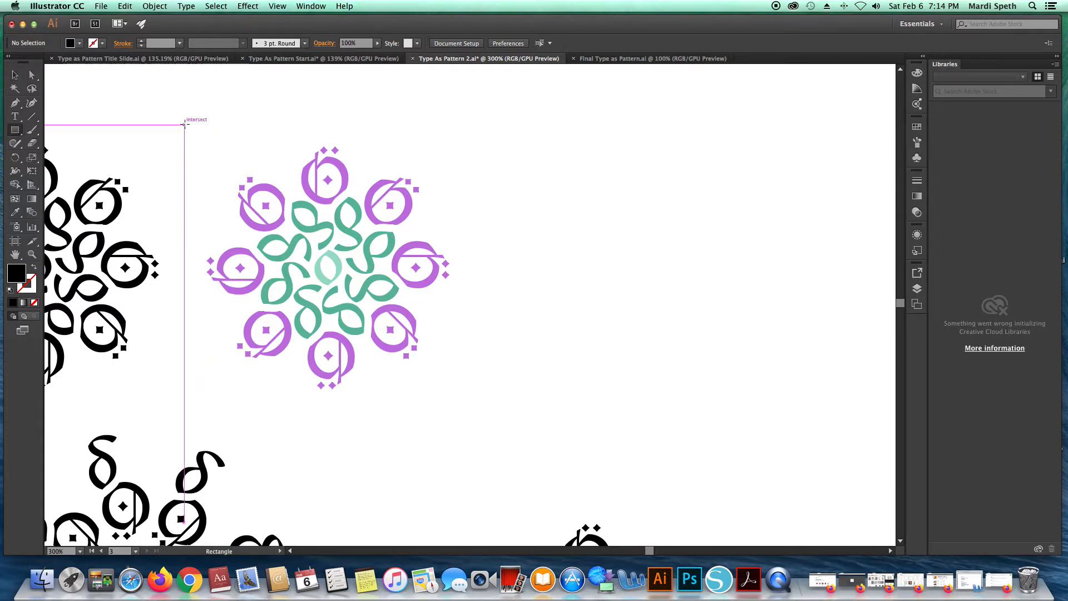
{"action": "left_click_drag", "start_coordinate": [184, 124], "coordinate": [457, 397]}
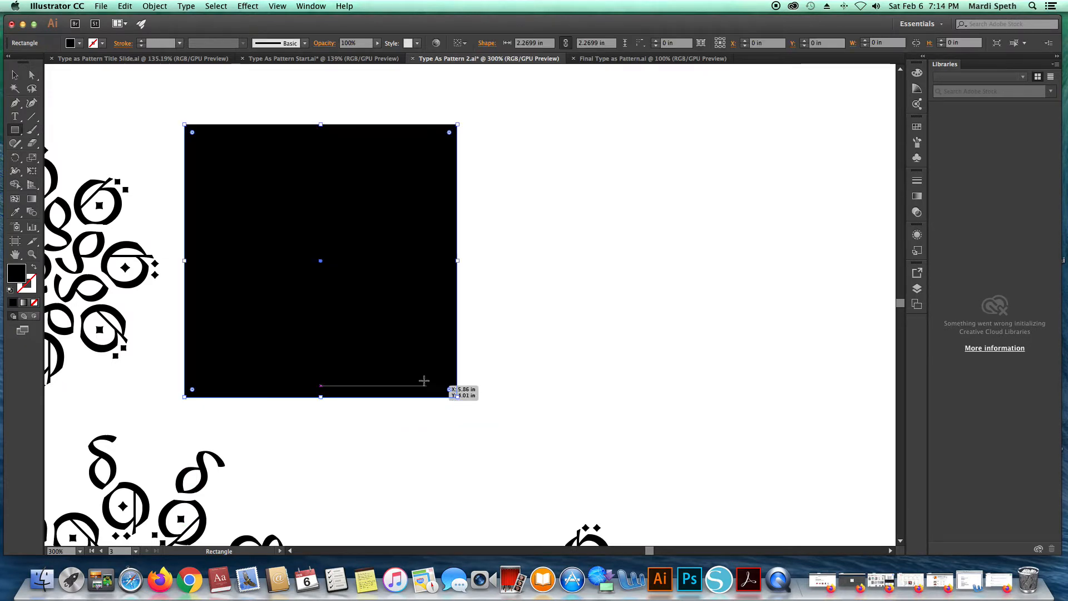
Swap the square's fill and stroke to leave only a black outline, and centre the square around the coloured motif
{"action": "left_click", "coordinate": [34, 267]}
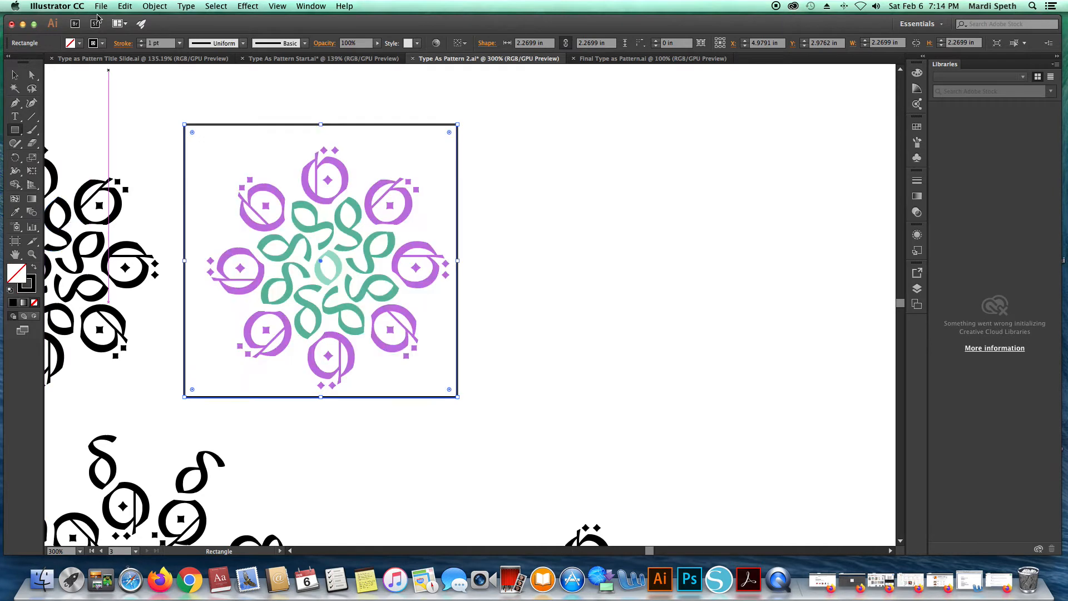
{"action": "left_click", "coordinate": [15, 75]}
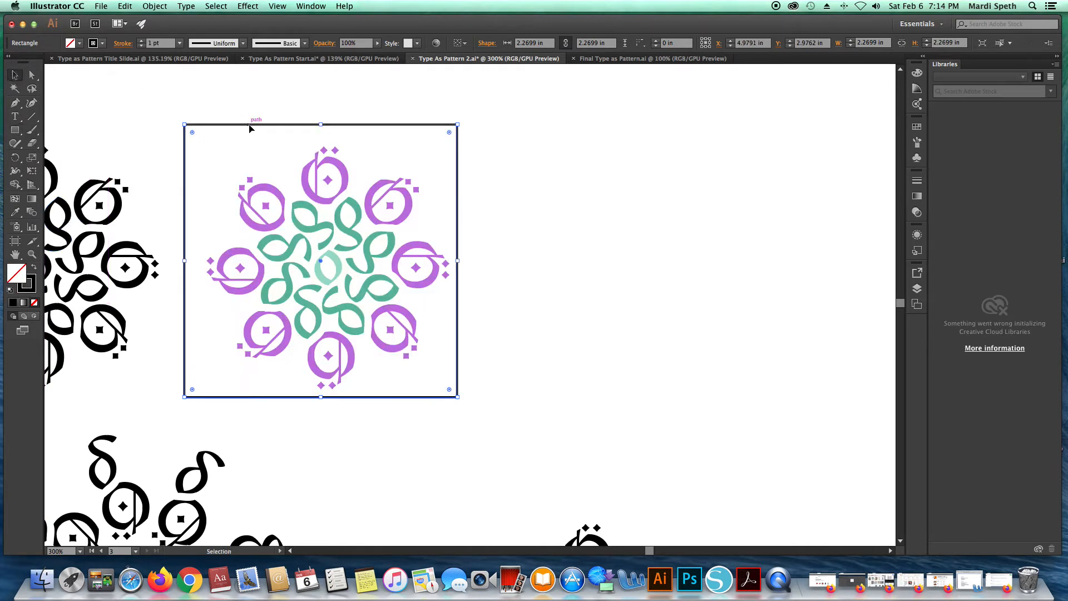
{"action": "left_click_drag", "start_coordinate": [249, 128], "coordinate": [258, 138]}
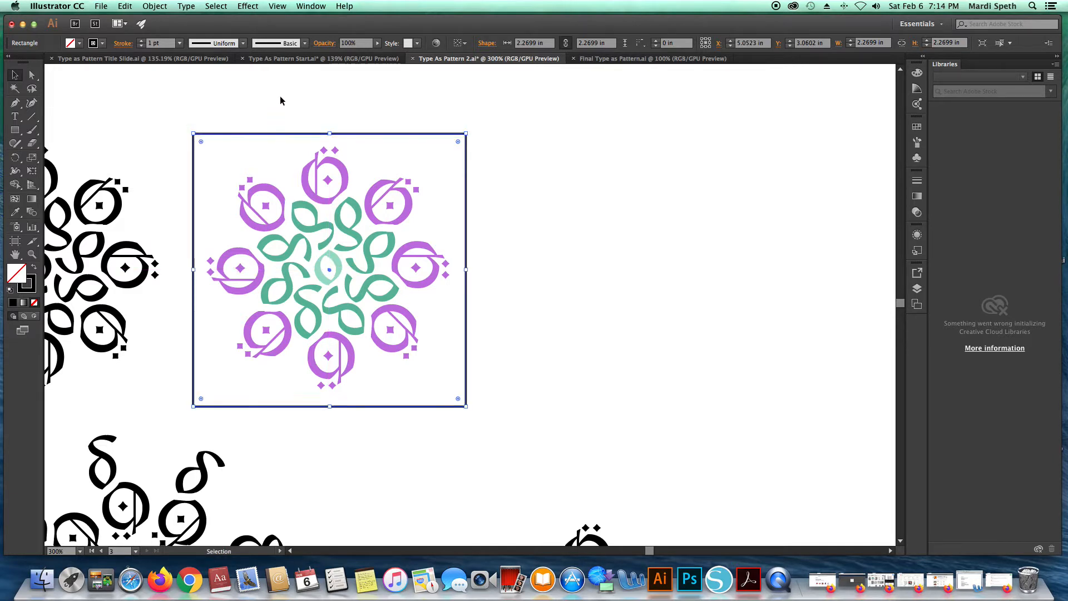
{"action": "key", "text": "Up"}
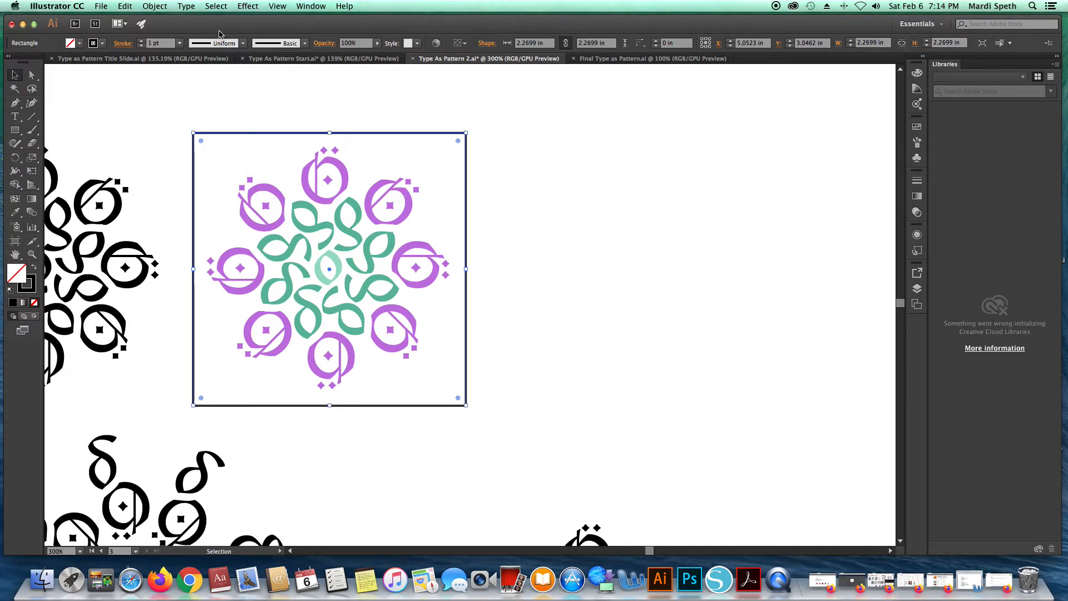
Send the square behind the coloured motif and swap its stroke back to a solid black fill
{"action": "left_click", "coordinate": [157, 6]}
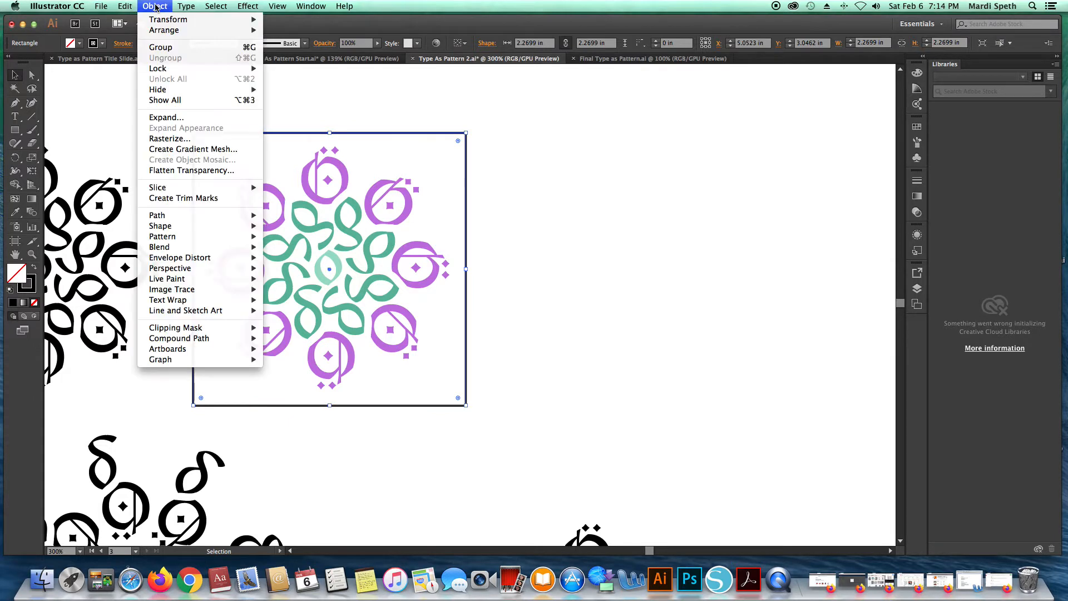
{"action": "mouse_move", "coordinate": [159, 33]}
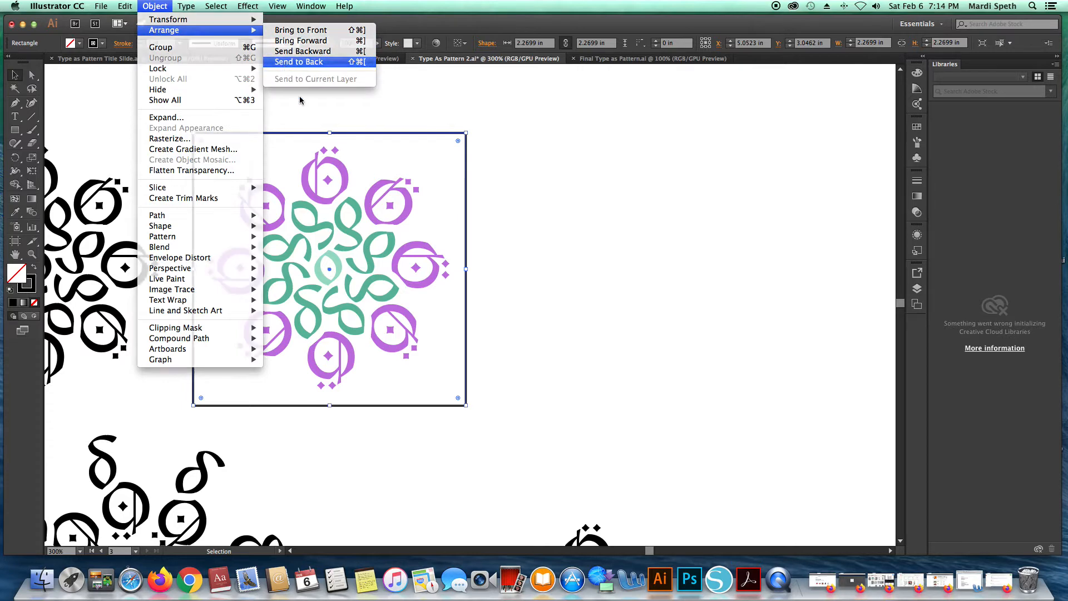
{"action": "left_click", "coordinate": [300, 62]}
{"action": "left_click", "coordinate": [34, 268]}
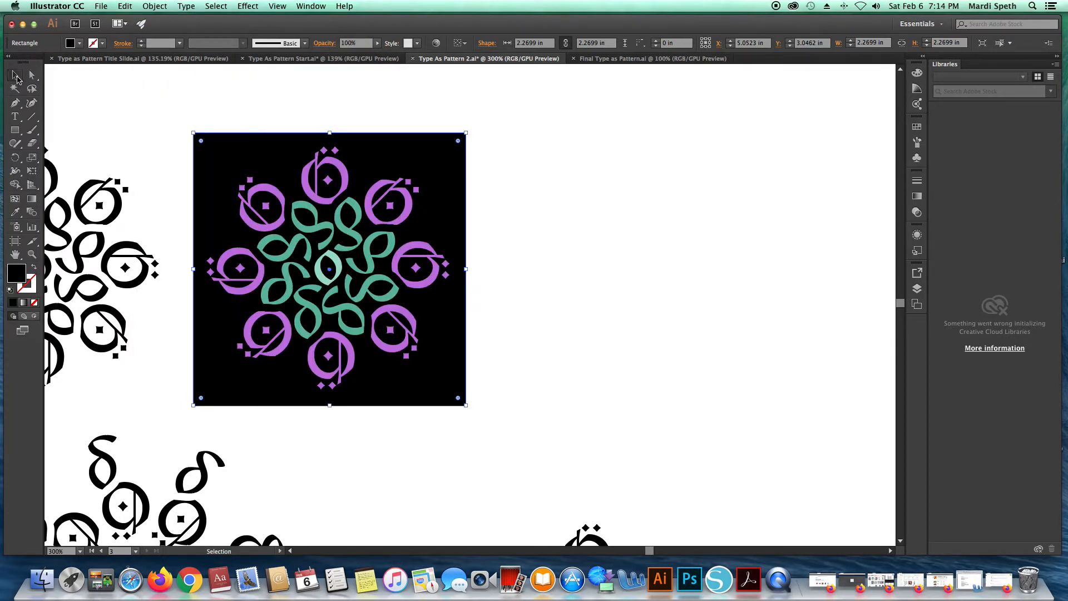
{"action": "left_click", "coordinate": [570, 333]}
Bring up the document's colour and pattern swatches with the square and its coloured motif in view
{"action": "key", "text": "space"}
{"action": "left_click", "coordinate": [345, 373], "text": "alt+super"}
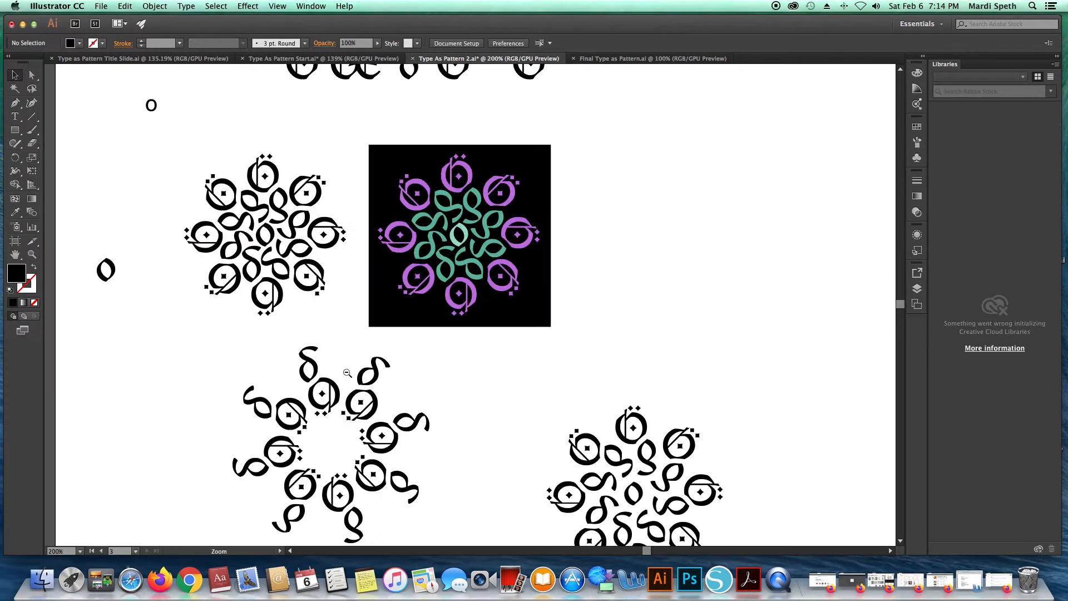
{"action": "left_click", "coordinate": [503, 336], "text": "alt+super"}
{"action": "left_click_drag", "start_coordinate": [571, 247], "coordinate": [557, 309]}
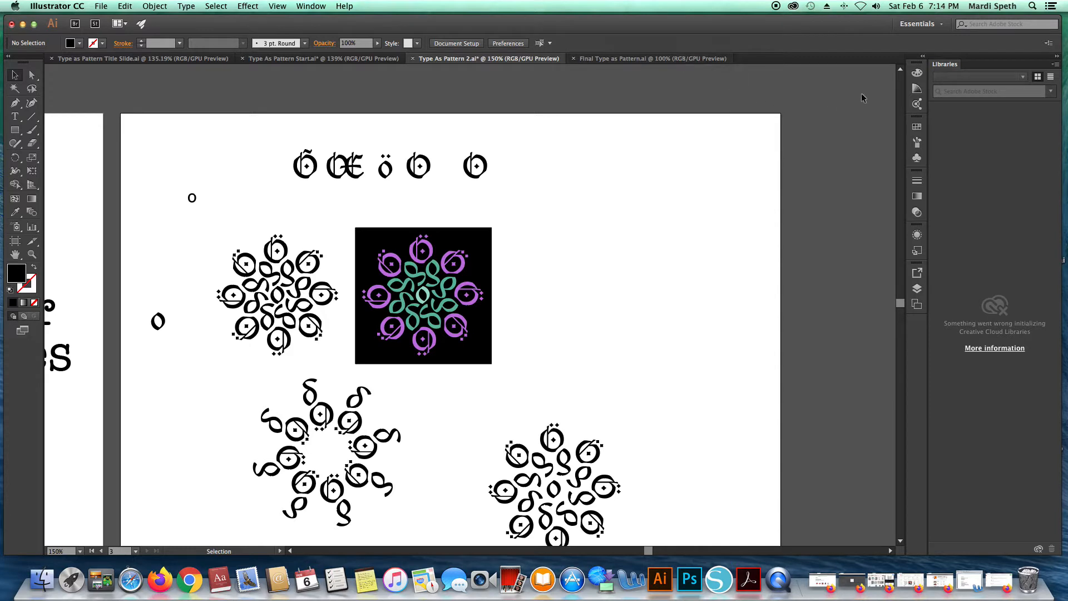
{"action": "left_click", "coordinate": [917, 73]}
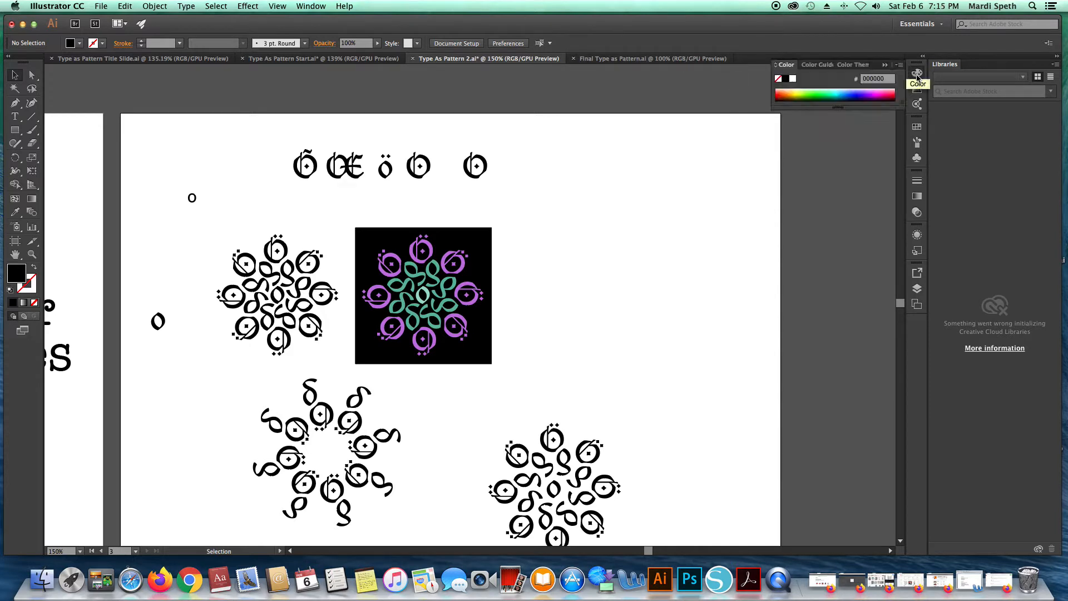
{"action": "left_click", "coordinate": [312, 6]}
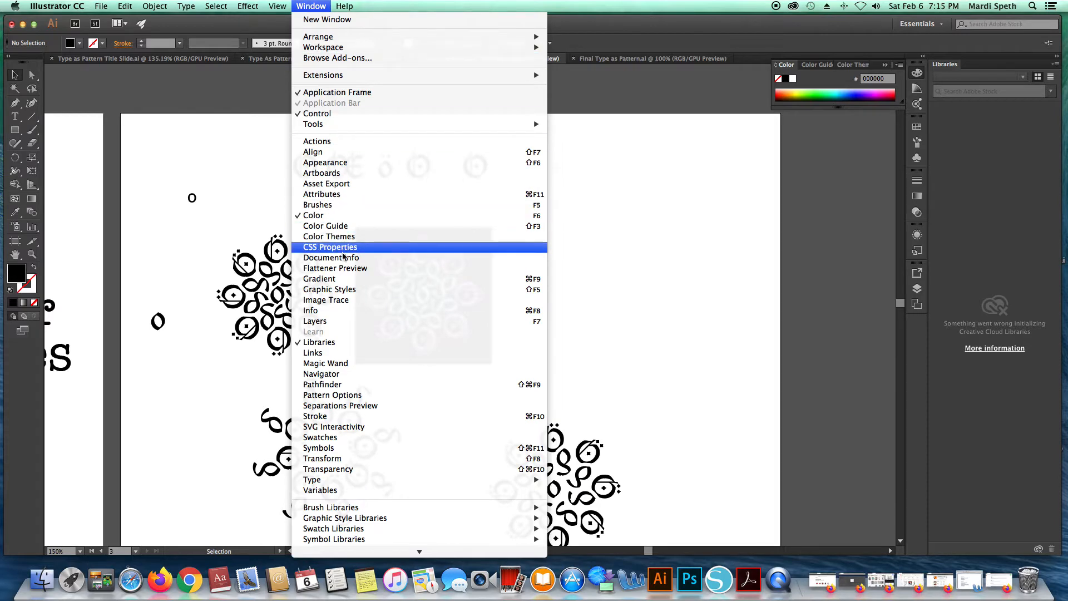
{"action": "left_click", "coordinate": [346, 437]}
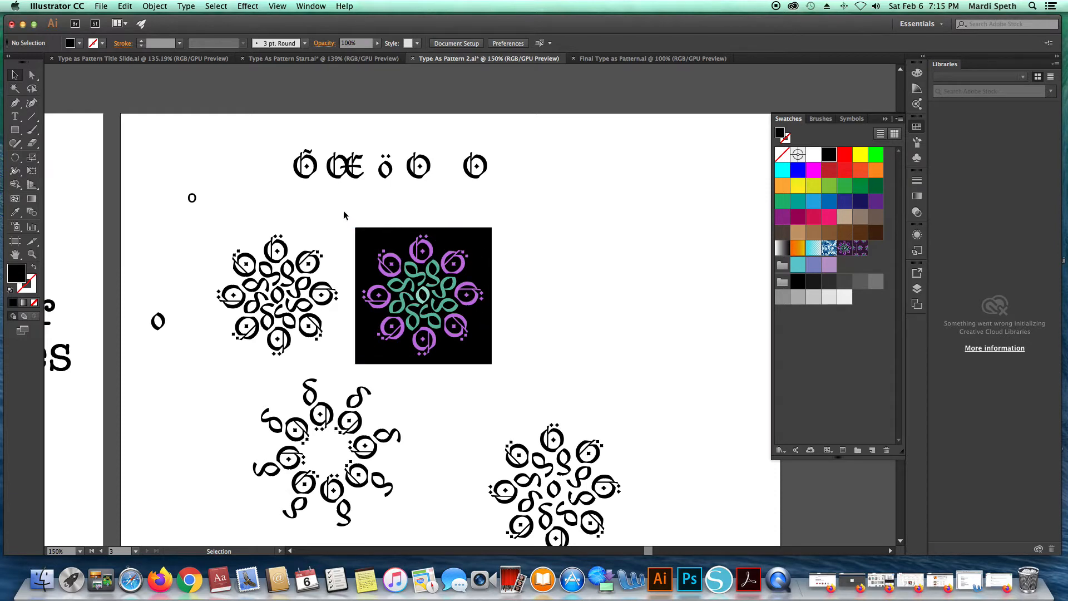
Select the black square together with its coloured motif and store them as a new pattern swatch
{"action": "left_click_drag", "start_coordinate": [343, 212], "coordinate": [506, 371]}
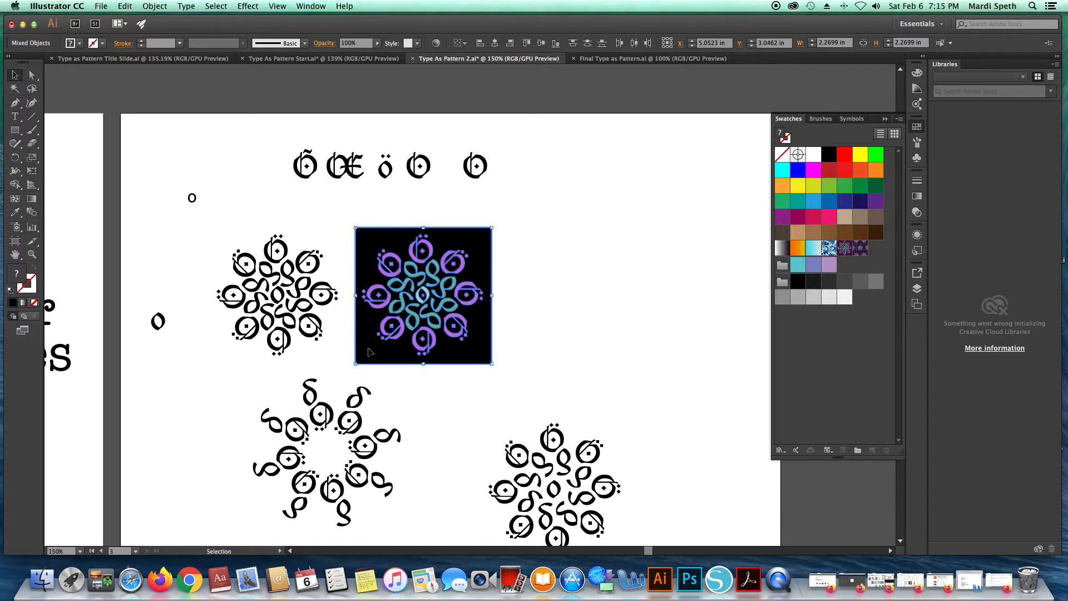
{"action": "left_click_drag", "start_coordinate": [370, 349], "coordinate": [821, 373]}
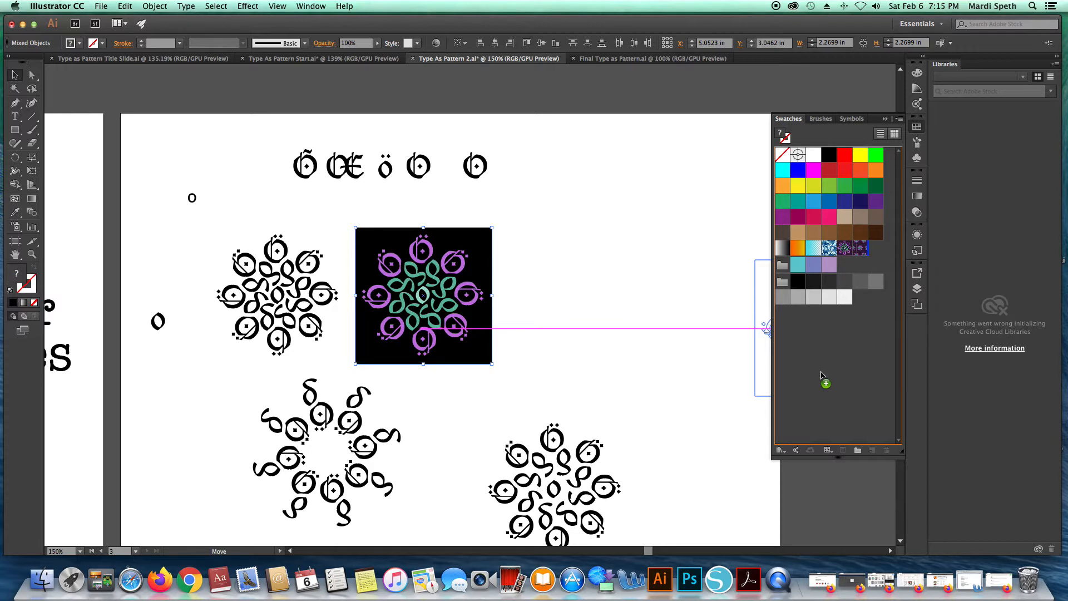
{"action": "left_click_drag", "start_coordinate": [821, 375], "coordinate": [822, 376]}
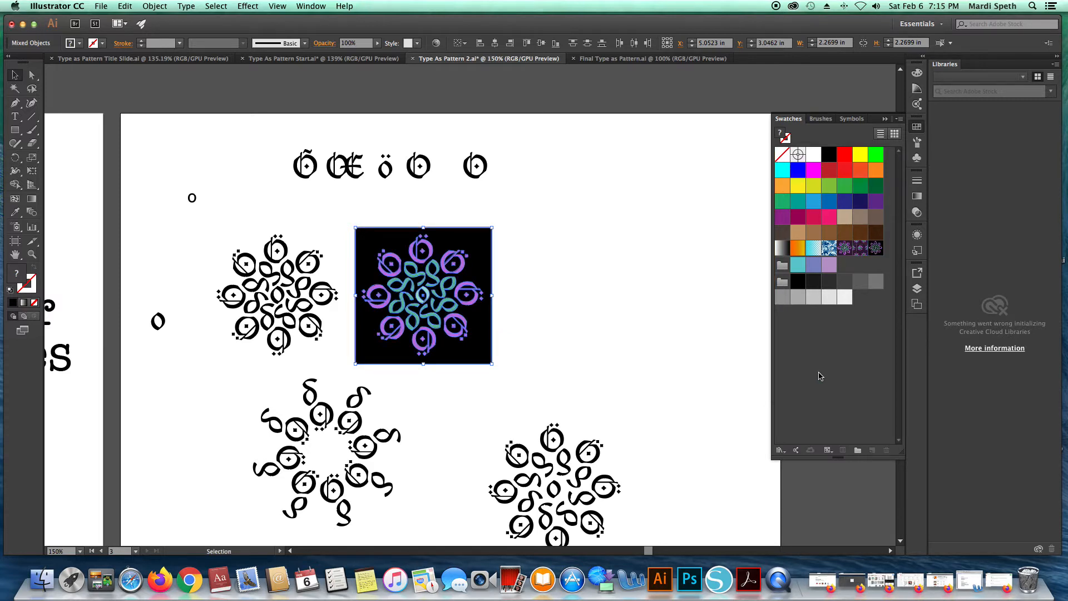
Reselect the square and motif, add them once more as another pattern swatch, and deselect the artwork
{"action": "left_click", "coordinate": [570, 269]}
{"action": "left_click_drag", "start_coordinate": [340, 210], "coordinate": [533, 379]}
{"action": "left_click_drag", "start_coordinate": [448, 358], "coordinate": [857, 396]}
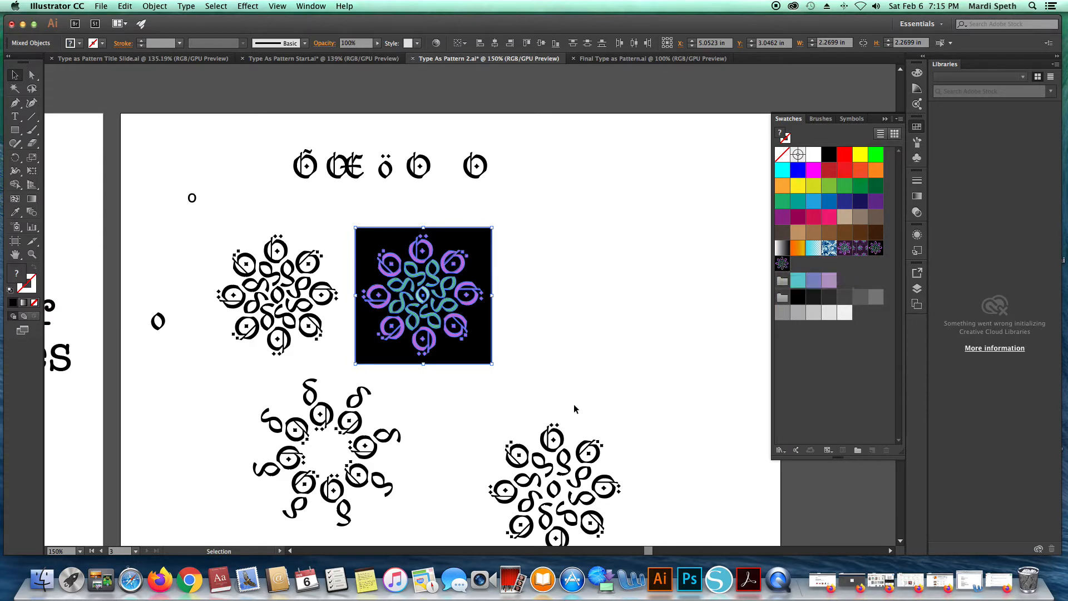
{"action": "left_click", "coordinate": [605, 344]}
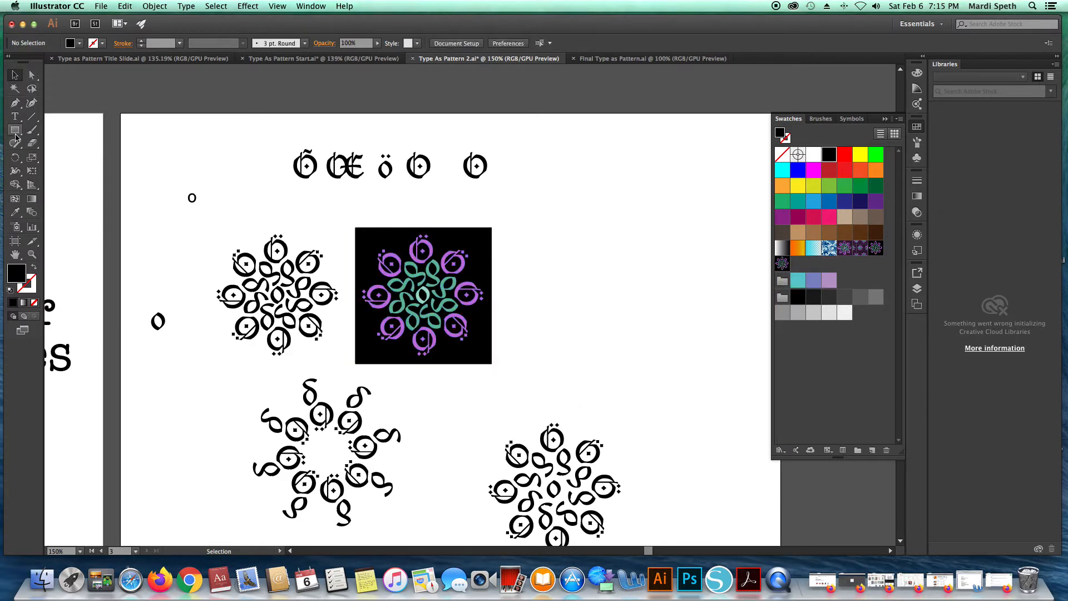
Draw a rectangle of about 3.87 by 5.06 in beside the motif square and fill it with the newest pattern swatch
{"action": "left_click", "coordinate": [15, 131]}
{"action": "left_click_drag", "start_coordinate": [515, 119], "coordinate": [747, 422]}
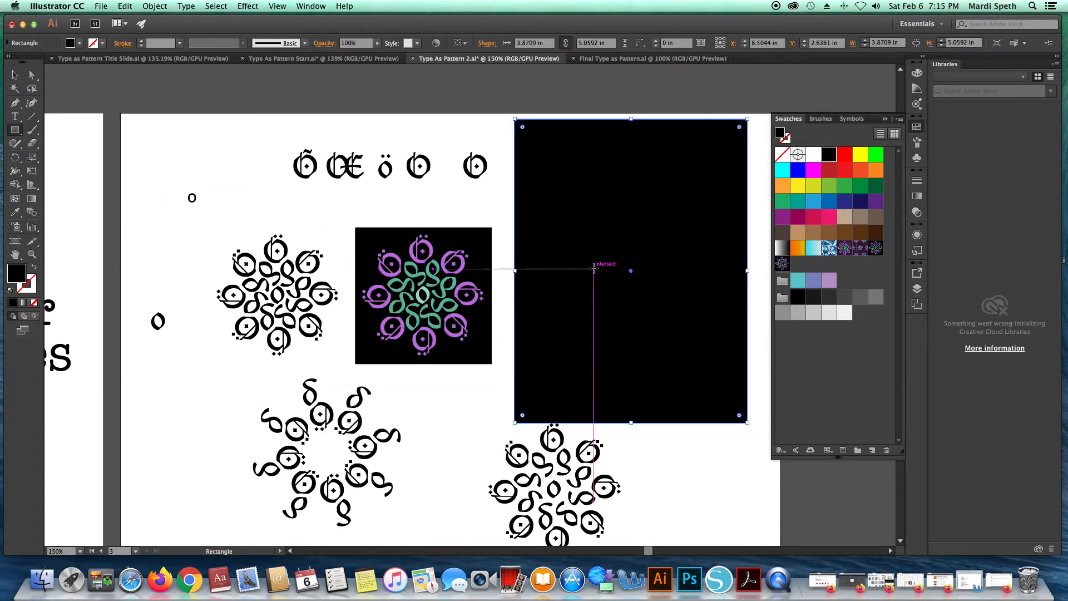
{"action": "left_click", "coordinate": [782, 264]}
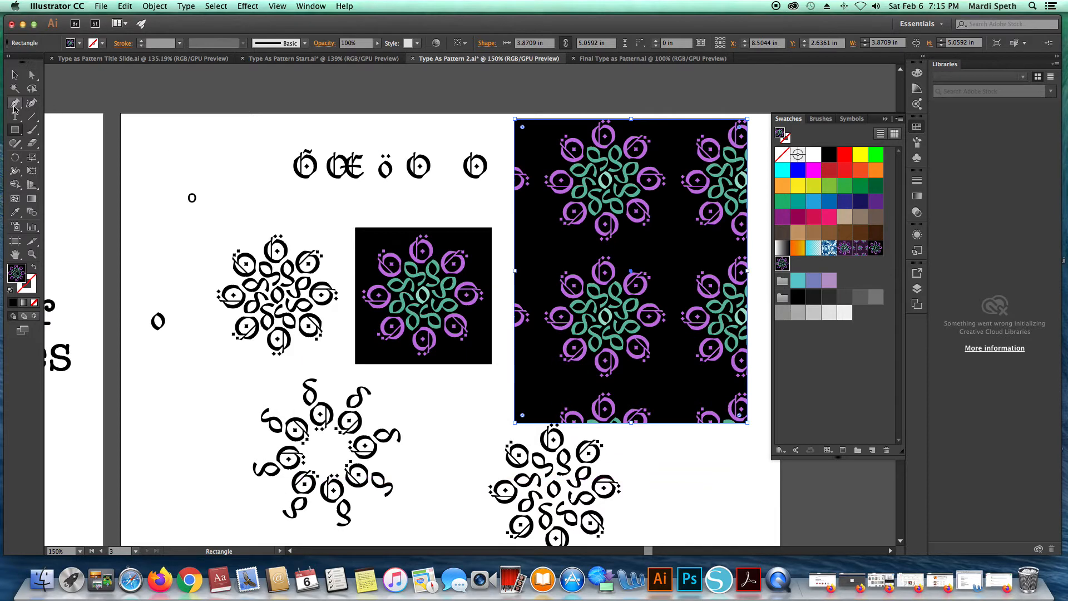
Move the black radial motif from below the patterned rectangle to the artboard's lower-left corner
{"action": "left_click", "coordinate": [15, 74]}
{"action": "left_click_drag", "start_coordinate": [667, 466], "coordinate": [508, 510]}
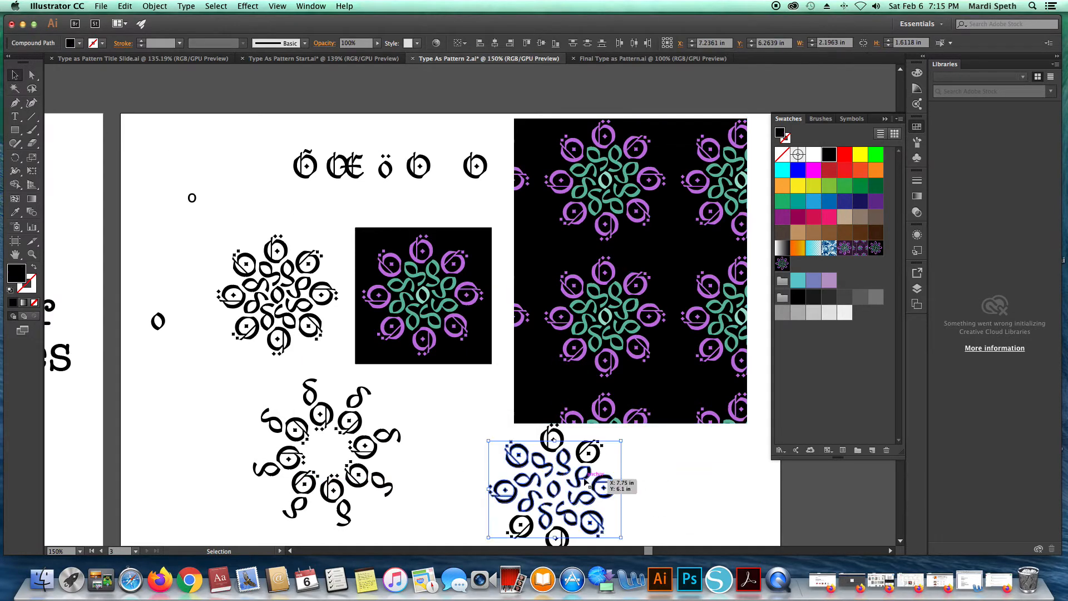
{"action": "left_click", "coordinate": [700, 455]}
{"action": "left_click_drag", "start_coordinate": [700, 455], "coordinate": [491, 500]}
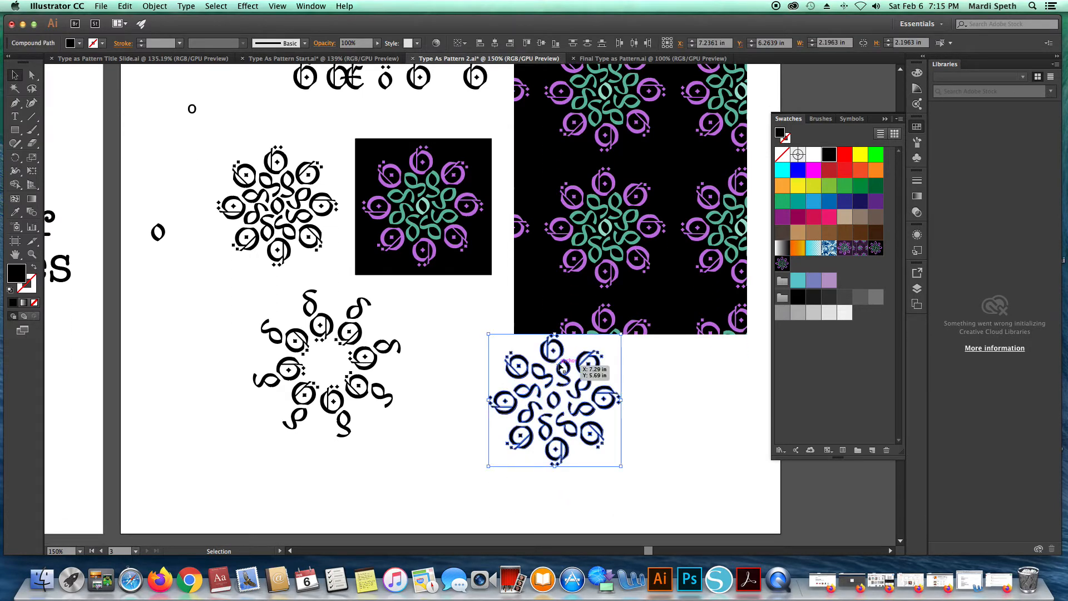
{"action": "left_click_drag", "start_coordinate": [506, 388], "coordinate": [137, 448]}
{"action": "scroll", "coordinate": [385, 436], "scroll_direction": "up", "scroll_amount": 3}
{"action": "scroll", "coordinate": [385, 436], "scroll_direction": "right", "scroll_amount": 2}
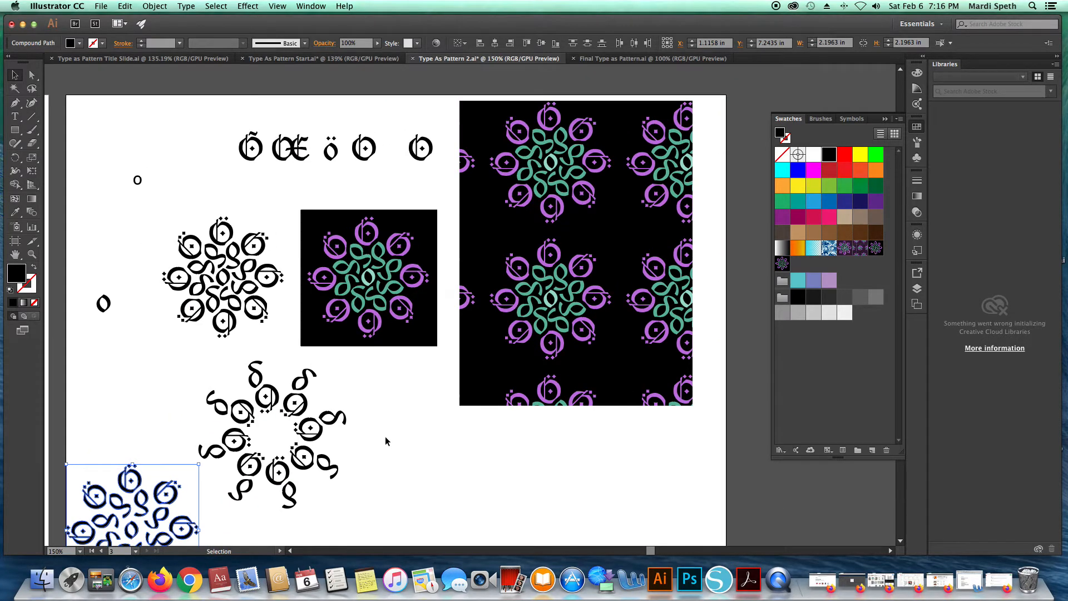
Move the patterned rectangle down the artboard and back up near the artboard's top edge
{"action": "left_click", "coordinate": [616, 178]}
{"action": "left_click_drag", "start_coordinate": [616, 178], "coordinate": [608, 308]}
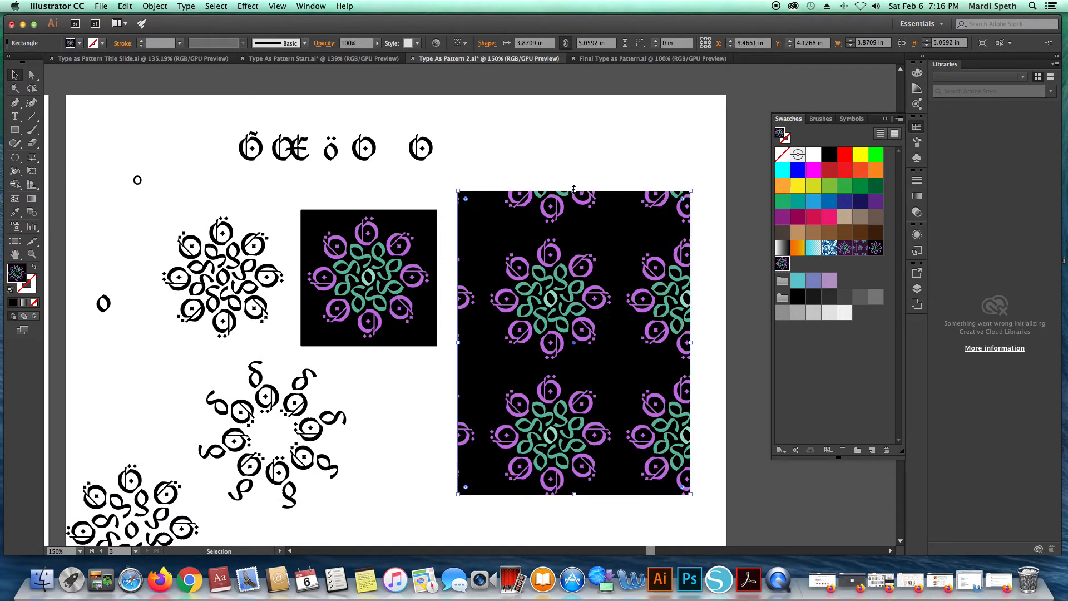
{"action": "left_click_drag", "start_coordinate": [589, 376], "coordinate": [595, 293]}
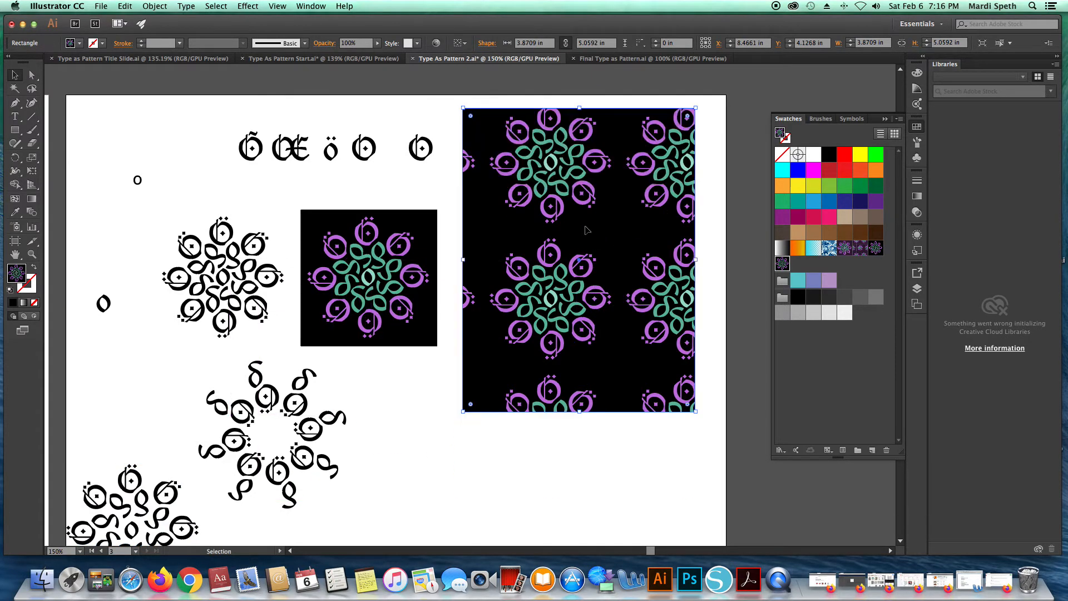
Try placing a copy of the patterned rectangle straight below the original, and undo the copy
{"action": "left_click_drag", "start_coordinate": [626, 220], "coordinate": [624, 554]}
{"action": "left_click_drag", "start_coordinate": [620, 114], "coordinate": [634, 445]}
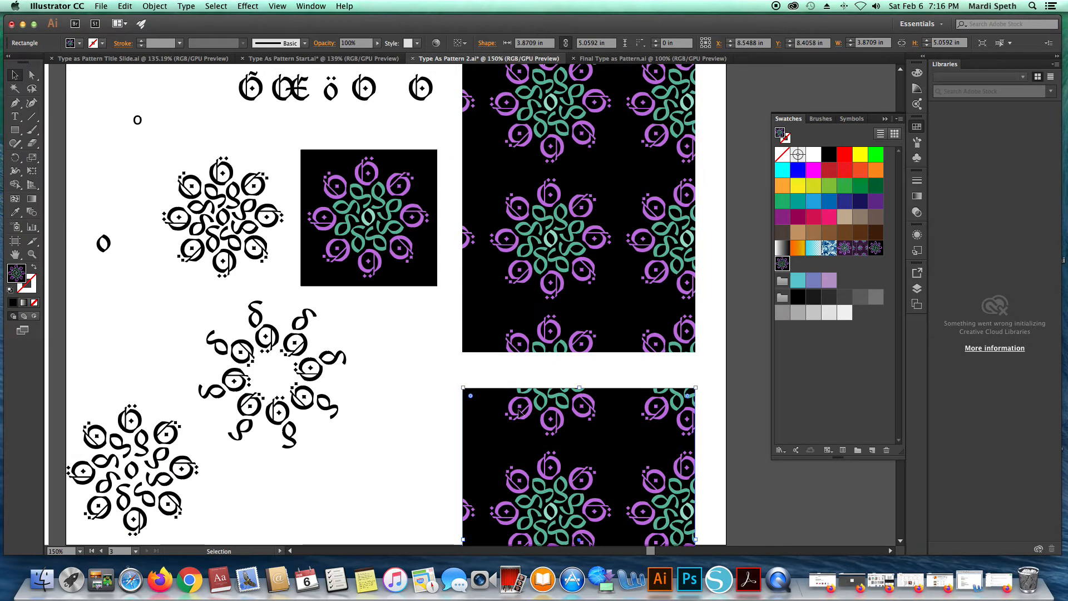
{"action": "key", "text": "super+z"}
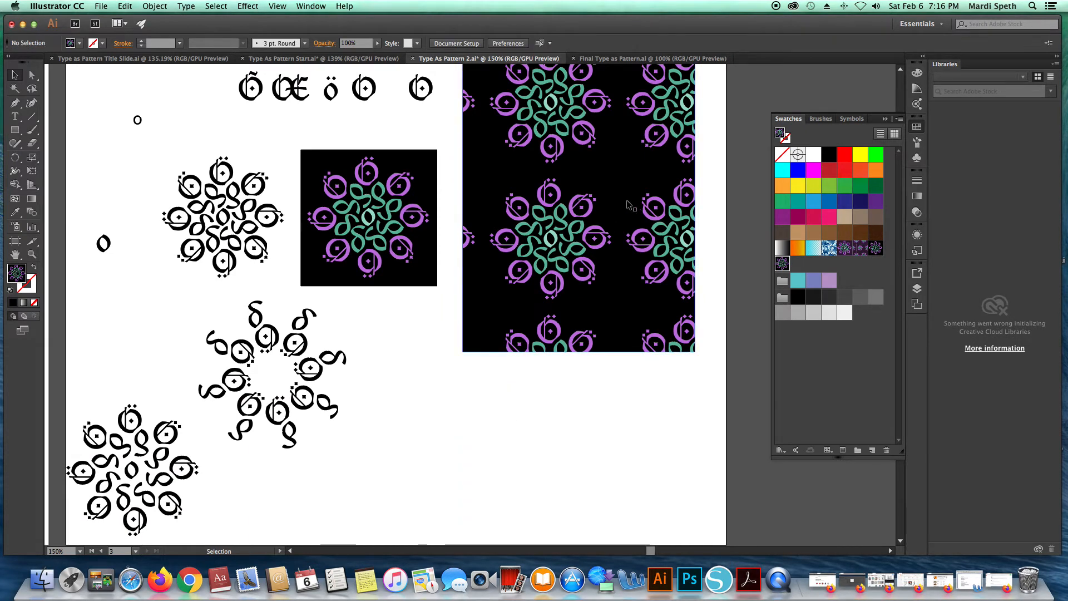
Scale only the pattern inside the rectangle uniformly to 50%, transforming patterns but not objects, and deselect the rectangle
{"action": "scroll", "coordinate": [590, 179], "scroll_direction": "up", "scroll_amount": 1}
{"action": "scroll", "coordinate": [589, 178], "scroll_direction": "up", "scroll_amount": 3}
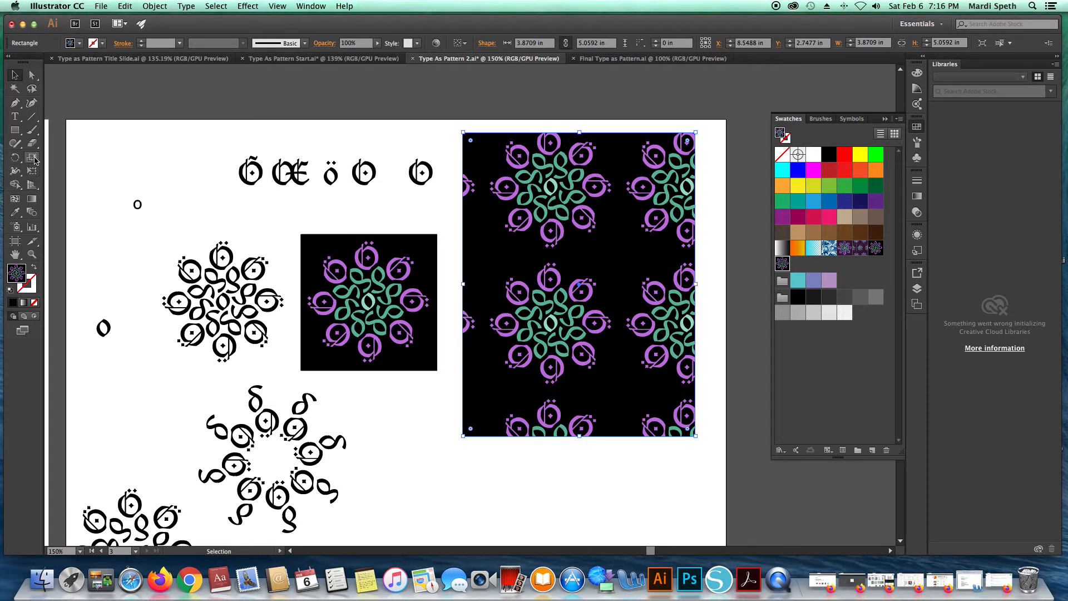
{"action": "double_click", "coordinate": [32, 159]}
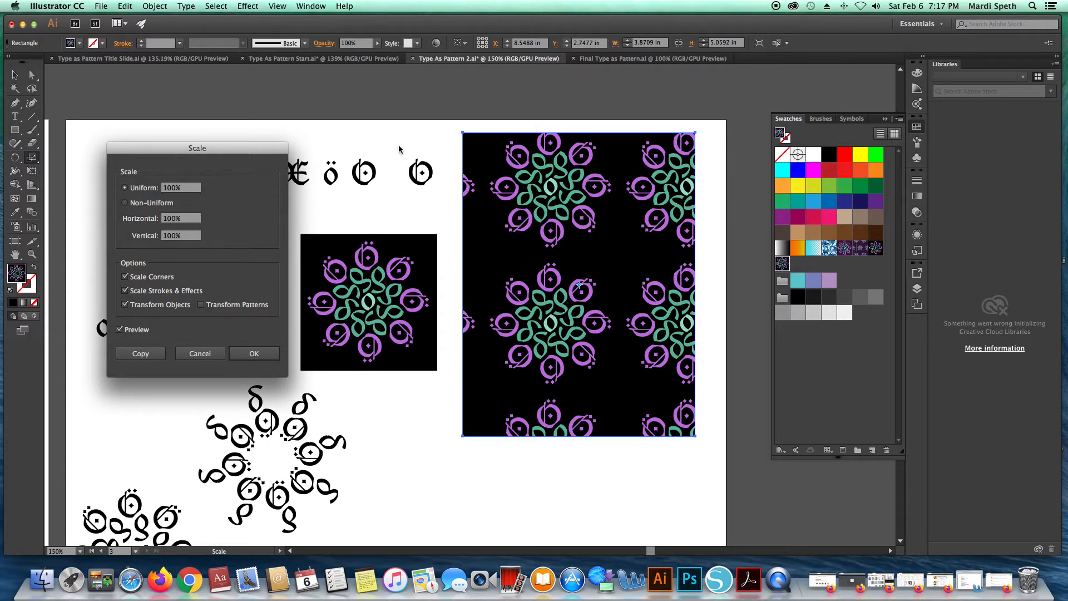
{"action": "left_click", "coordinate": [125, 304]}
{"action": "left_click", "coordinate": [170, 189]}
{"action": "type", "text": "50%"}
{"action": "left_click", "coordinate": [120, 331]}
{"action": "left_click", "coordinate": [120, 331]}
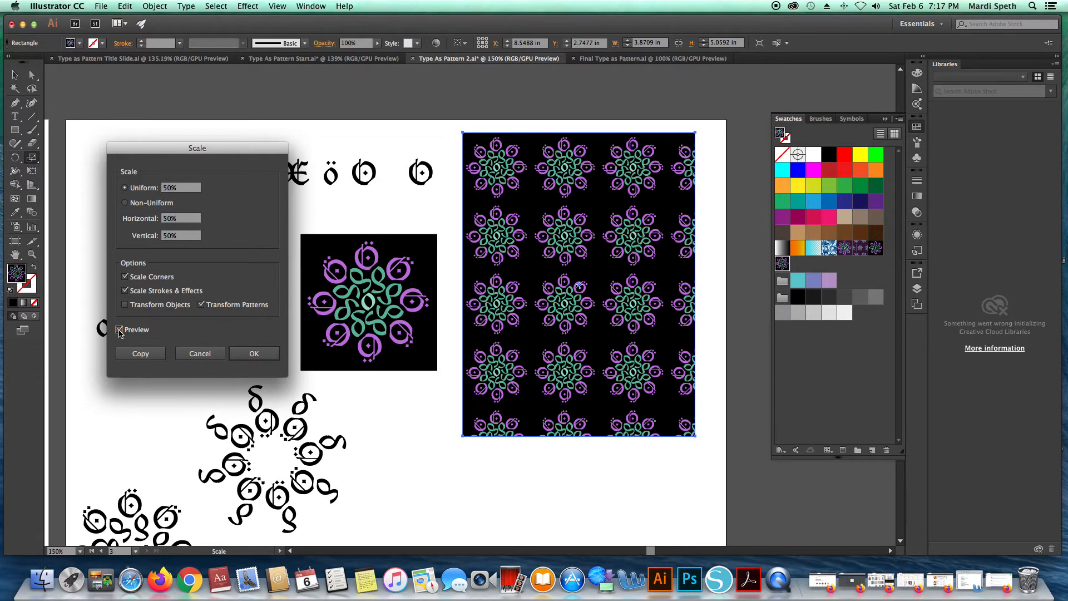
{"action": "left_click", "coordinate": [252, 354]}
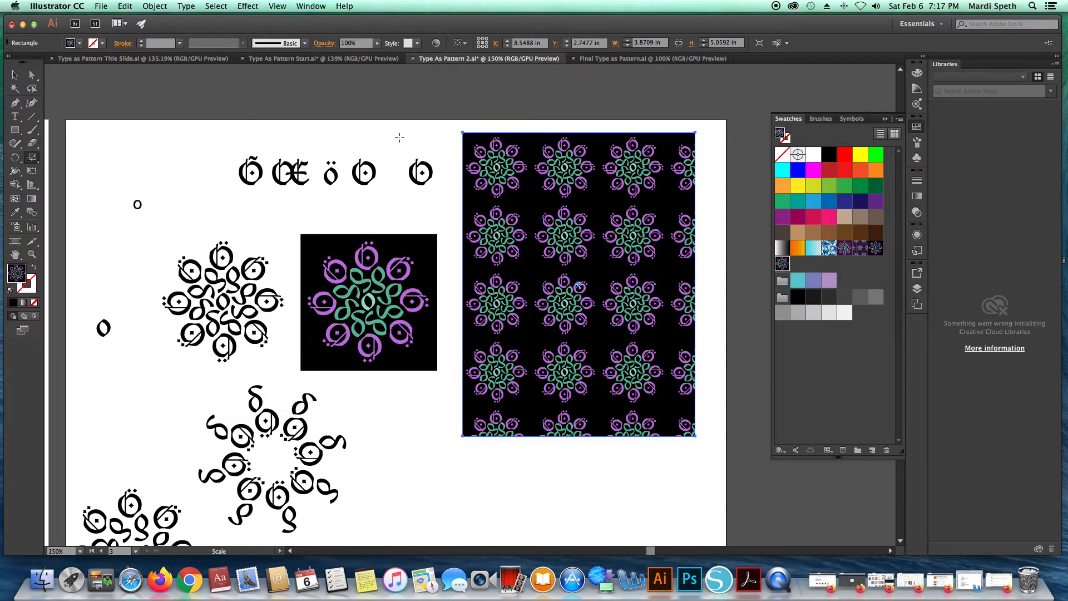
{"action": "left_click", "coordinate": [15, 75]}
{"action": "left_click", "coordinate": [362, 129]}
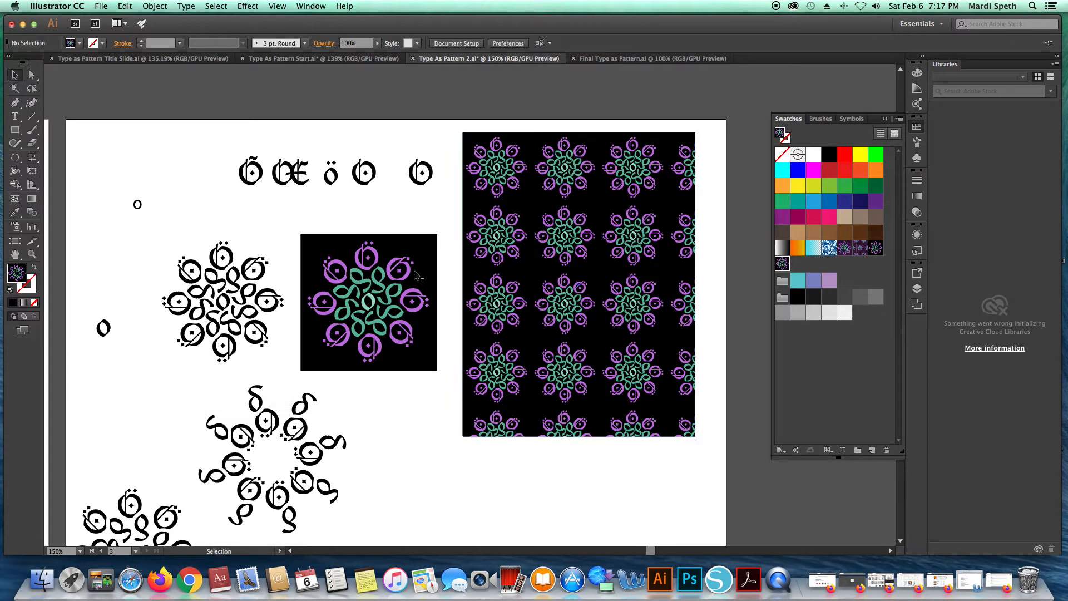
Duplicate the patterned rectangle at the same height onto the empty canvas just outside the artboard's right edge
{"action": "scroll", "coordinate": [388, 369], "scroll_direction": "down", "scroll_amount": 5}
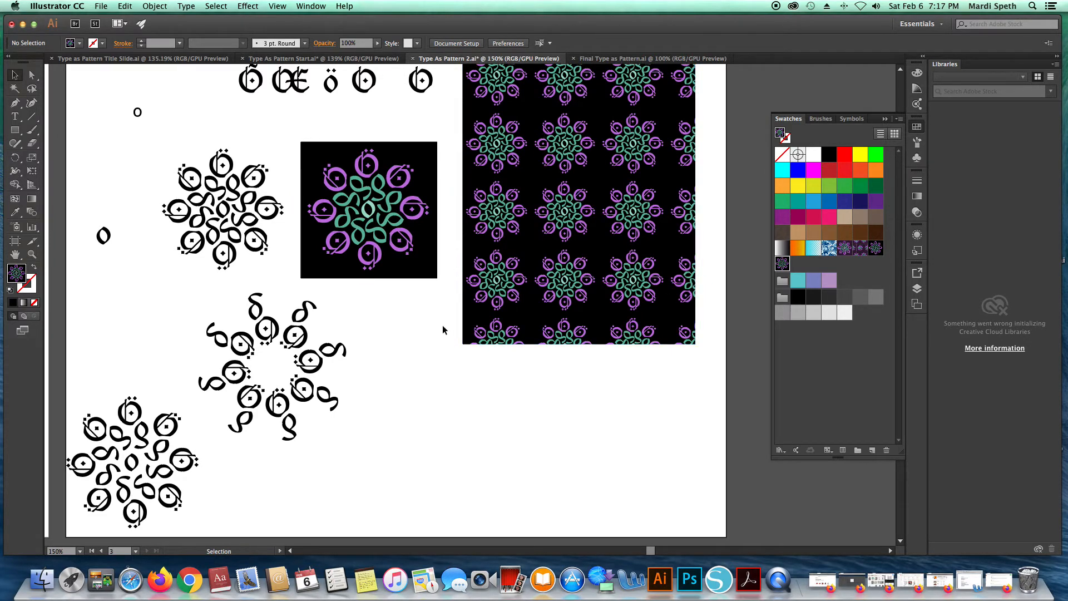
{"action": "scroll", "coordinate": [442, 328], "scroll_direction": "right", "scroll_amount": 1}
{"action": "scroll", "coordinate": [442, 327], "scroll_direction": "right", "scroll_amount": 10}
{"action": "scroll", "coordinate": [442, 327], "scroll_direction": "up", "scroll_amount": 2}
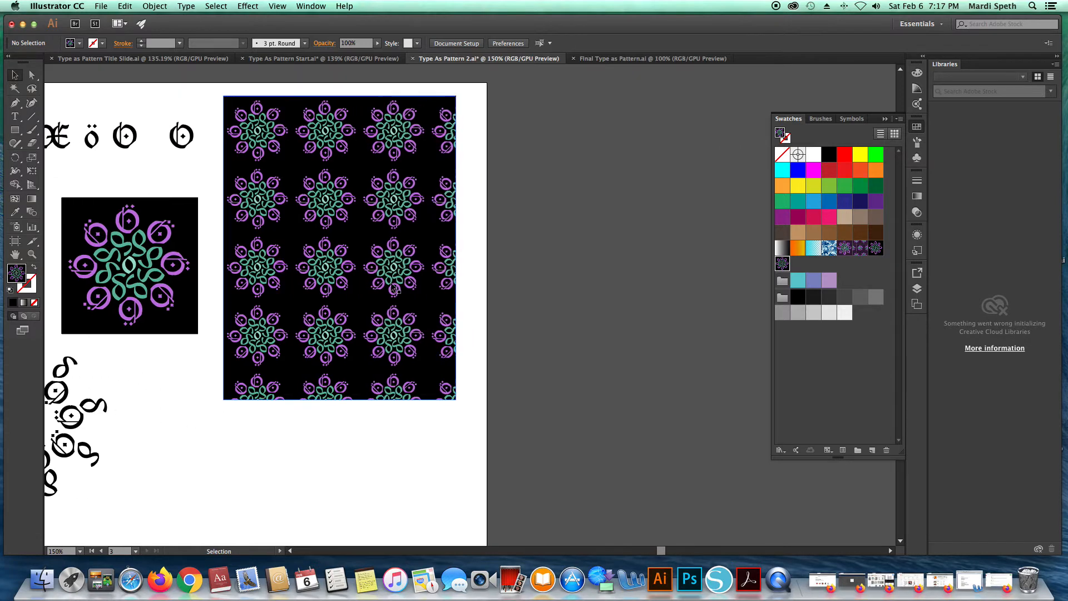
{"action": "left_click_drag", "start_coordinate": [295, 250], "coordinate": [573, 298]}
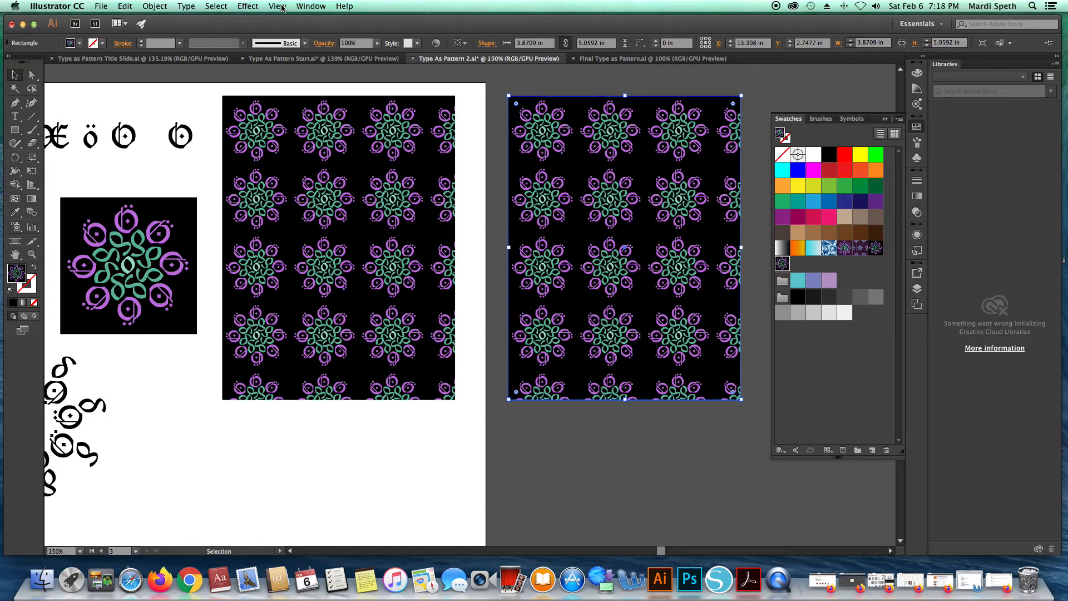
Open the pattern options for the duplicated rectangle's fill and start editing New Pattern Swatch 7
{"action": "left_click", "coordinate": [317, 7]}
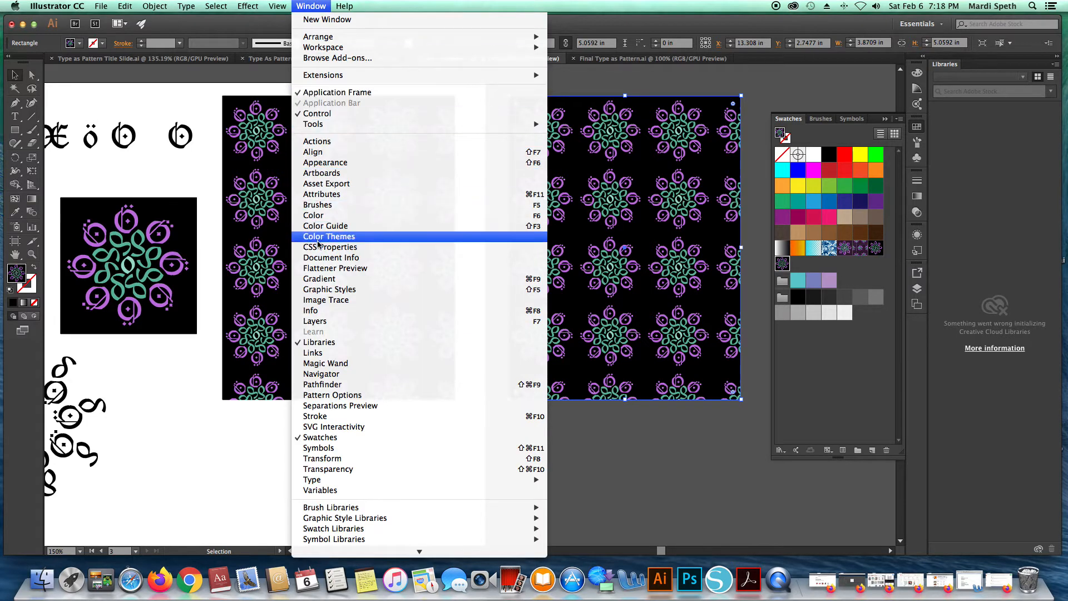
{"action": "left_click", "coordinate": [319, 396]}
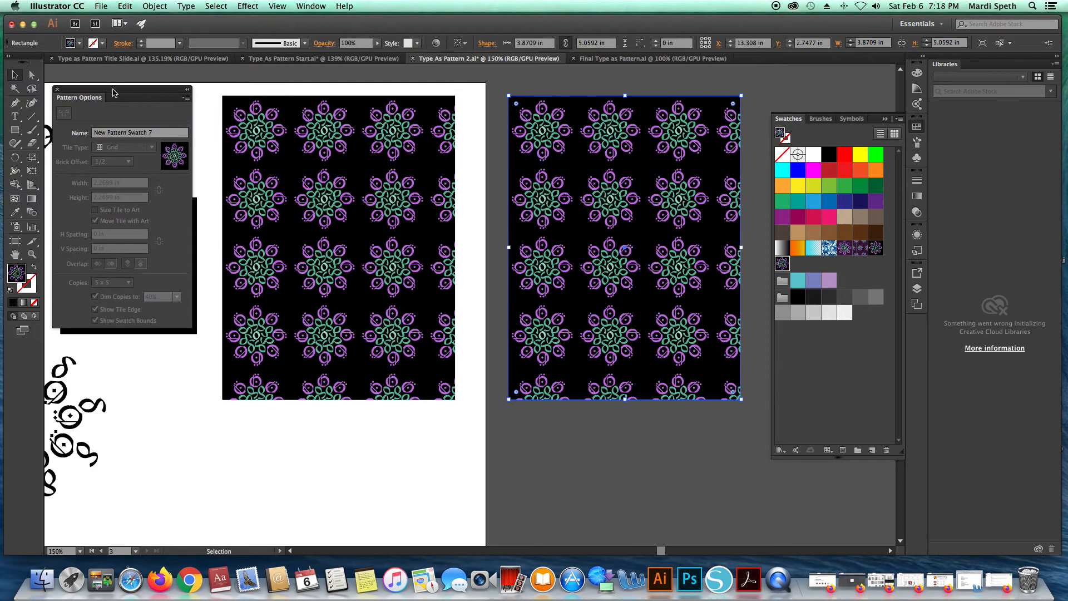
{"action": "left_click_drag", "start_coordinate": [113, 93], "coordinate": [406, 87]}
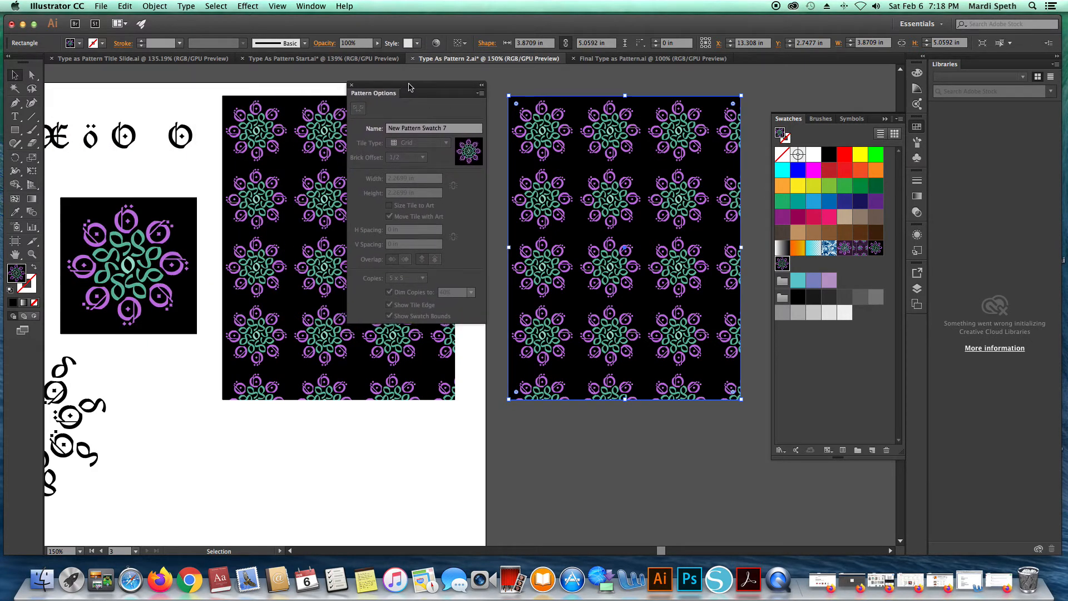
{"action": "left_click", "coordinate": [481, 95]}
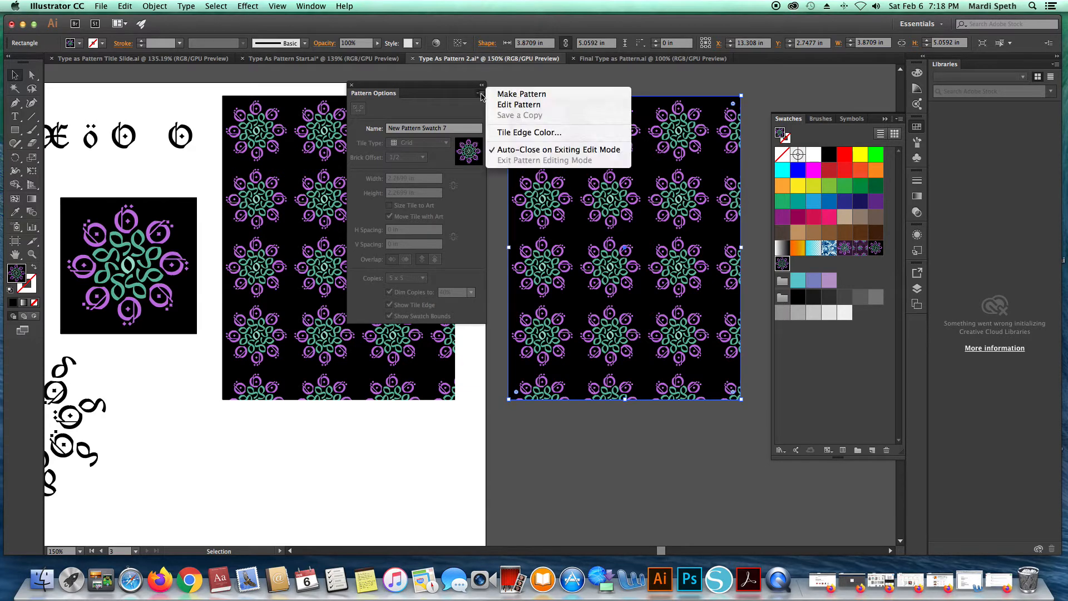
{"action": "left_click", "coordinate": [523, 105]}
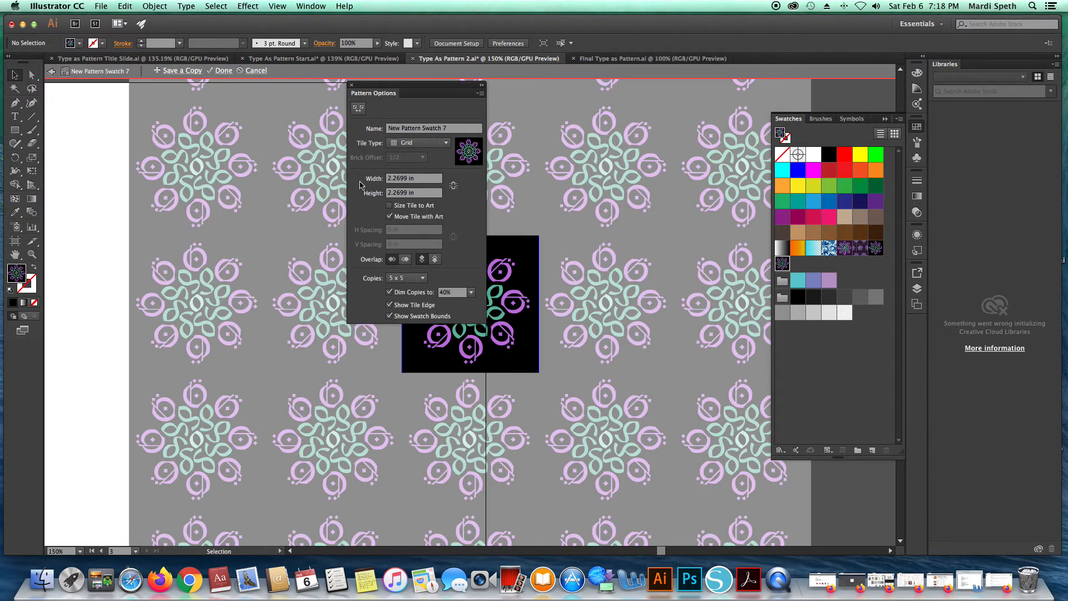
Uncover the pattern tile being edited and set its tile type to Brick by Row
{"action": "left_click_drag", "start_coordinate": [426, 90], "coordinate": [286, 127]}
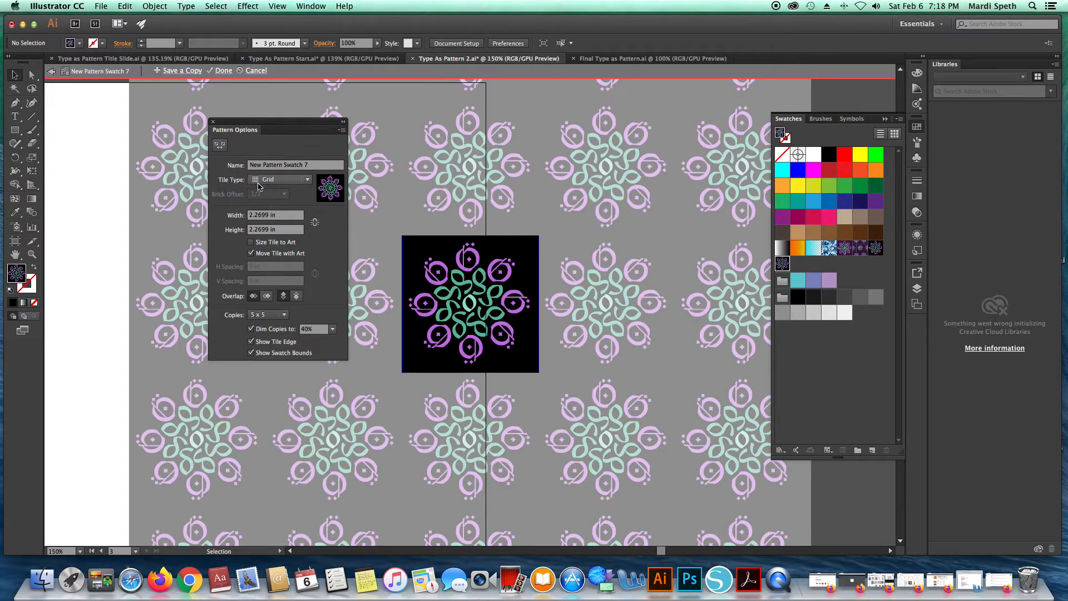
{"action": "left_click", "coordinate": [308, 181]}
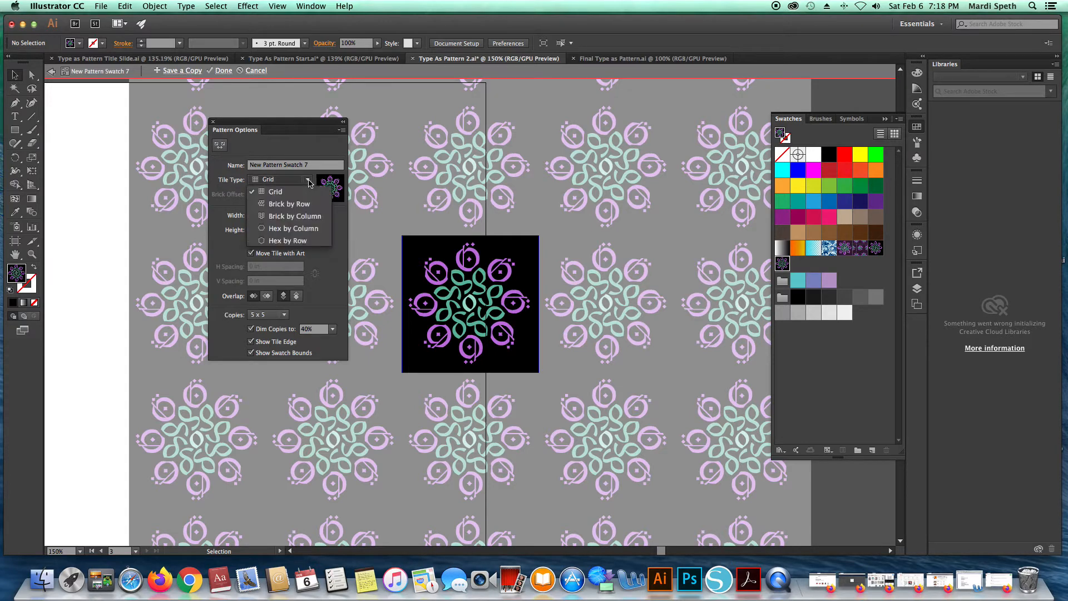
{"action": "left_click", "coordinate": [297, 204]}
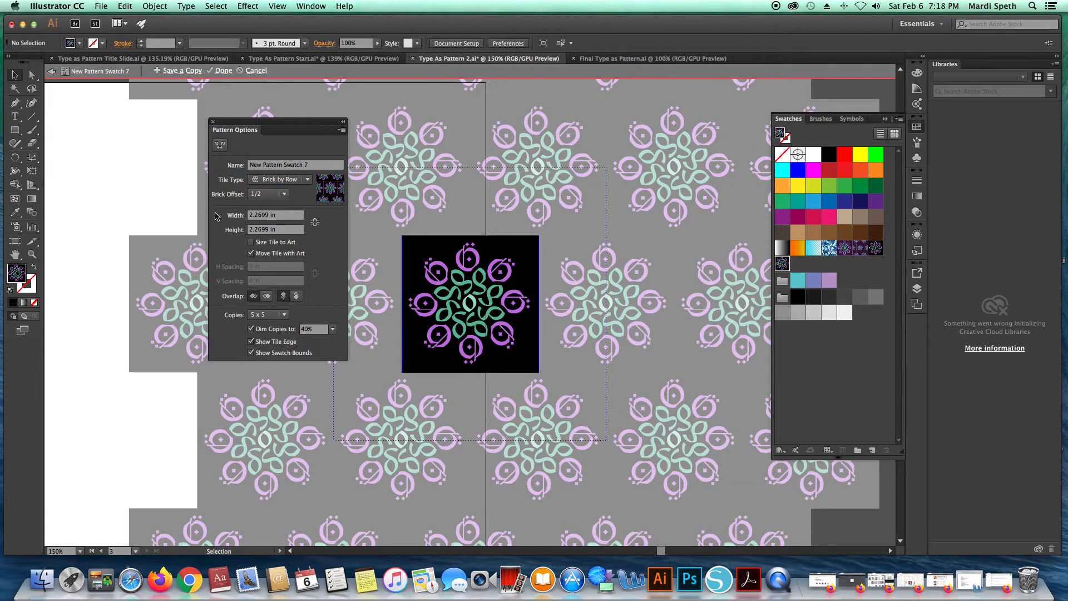
Set the brick offset of the Brick by Row pattern tile to 1/3
{"action": "left_click", "coordinate": [283, 195]}
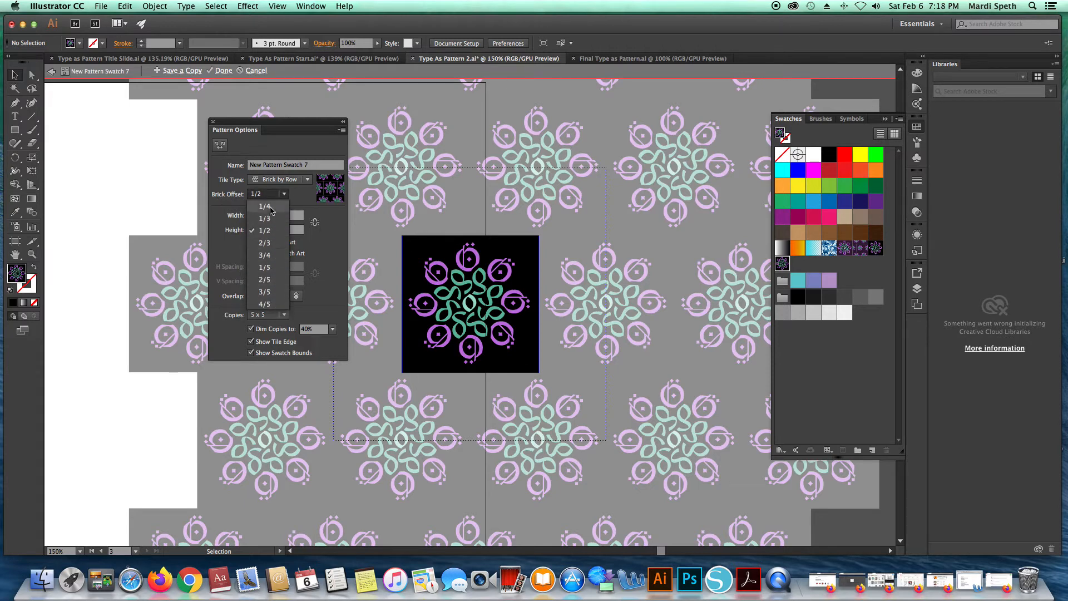
{"action": "left_click", "coordinate": [306, 181]}
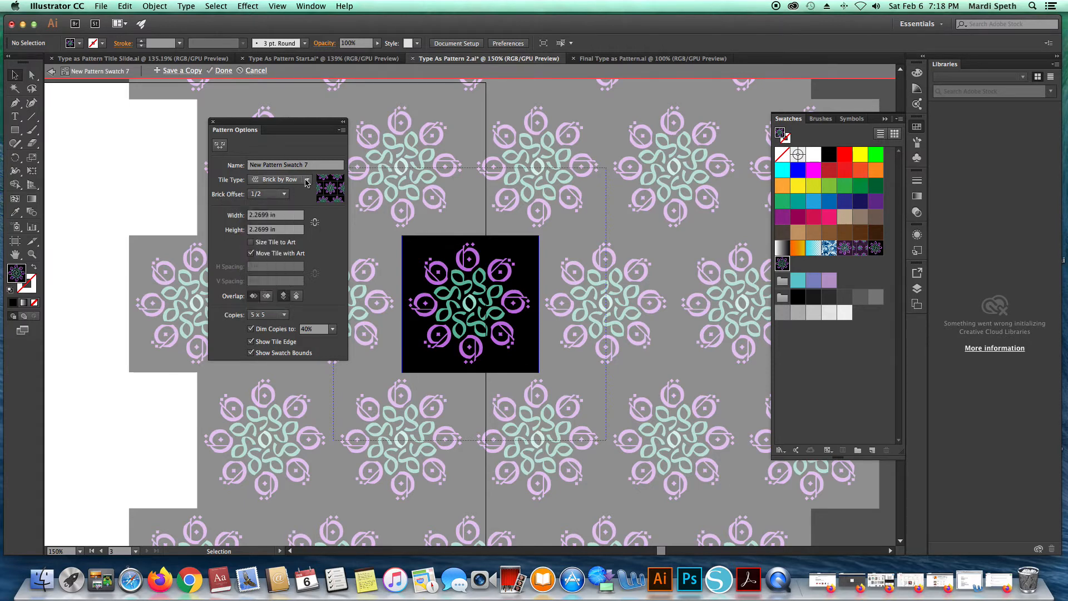
{"action": "left_click", "coordinate": [306, 181]}
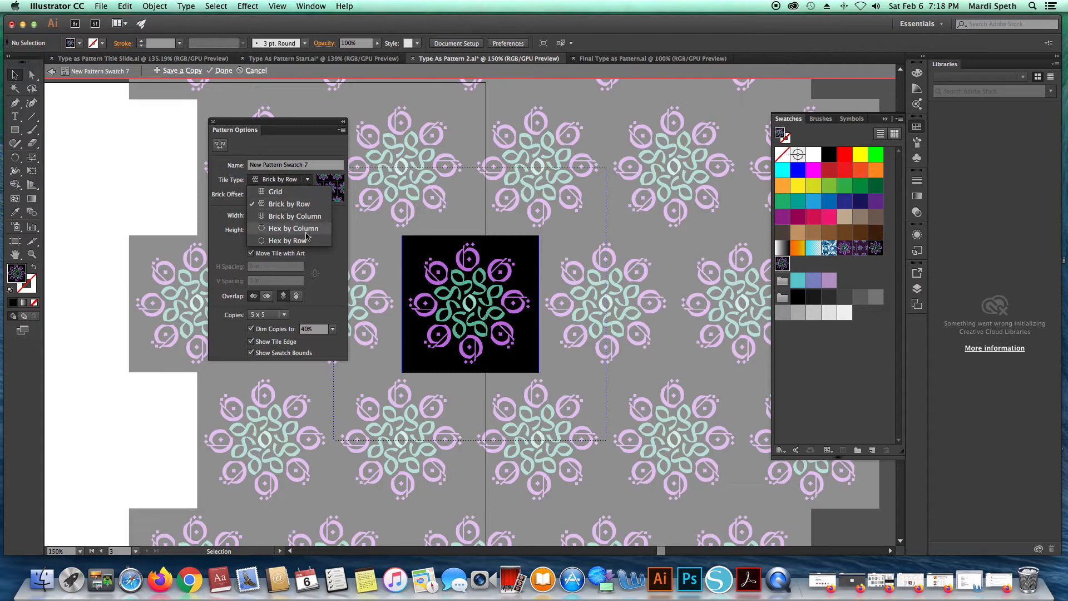
{"action": "left_click", "coordinate": [334, 263]}
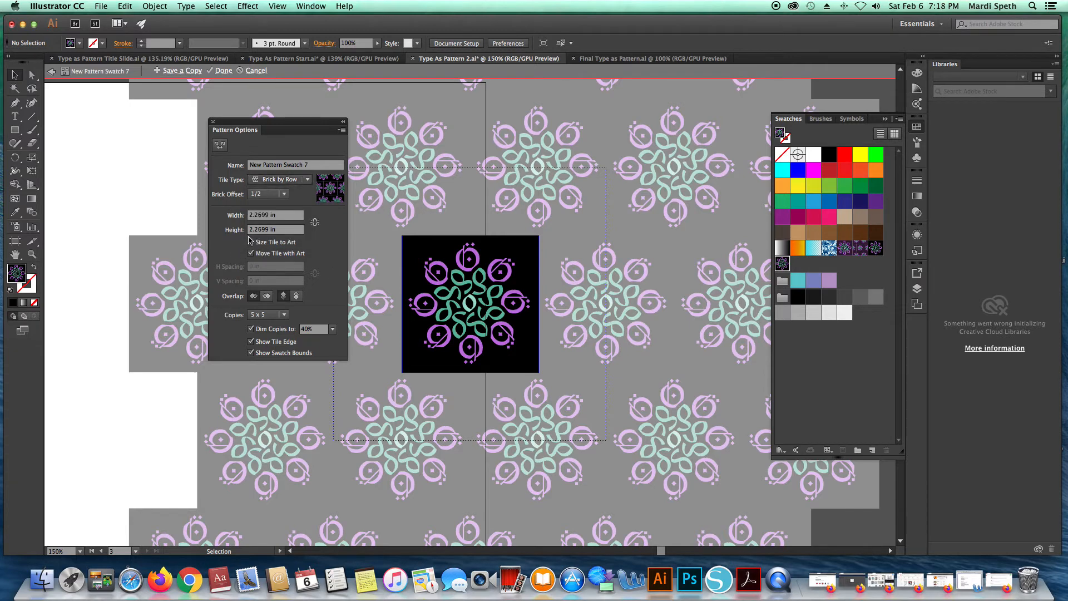
{"action": "left_click", "coordinate": [284, 195]}
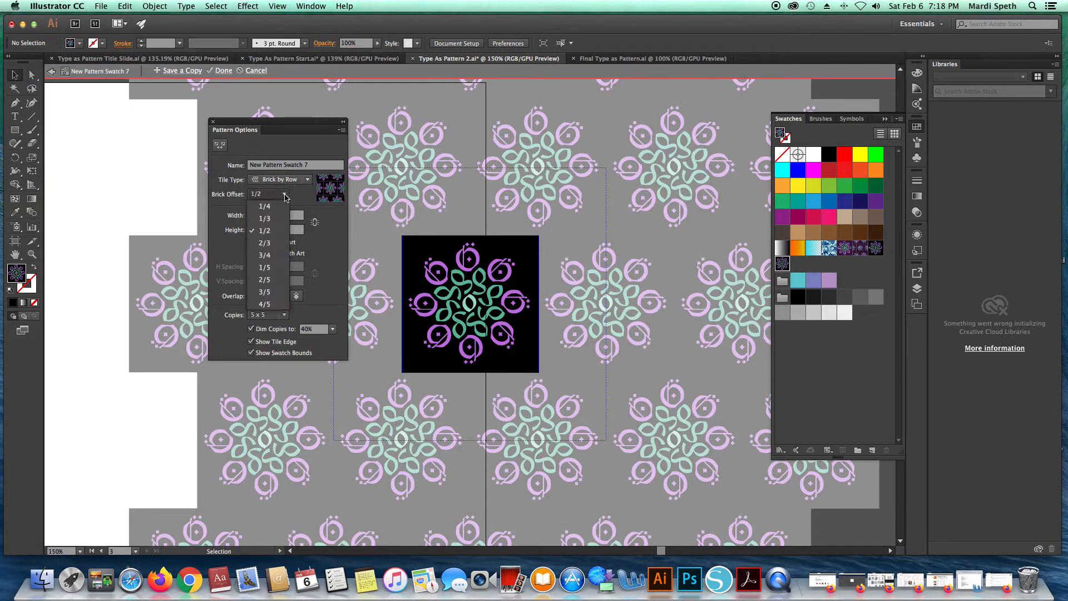
{"action": "left_click", "coordinate": [264, 218]}
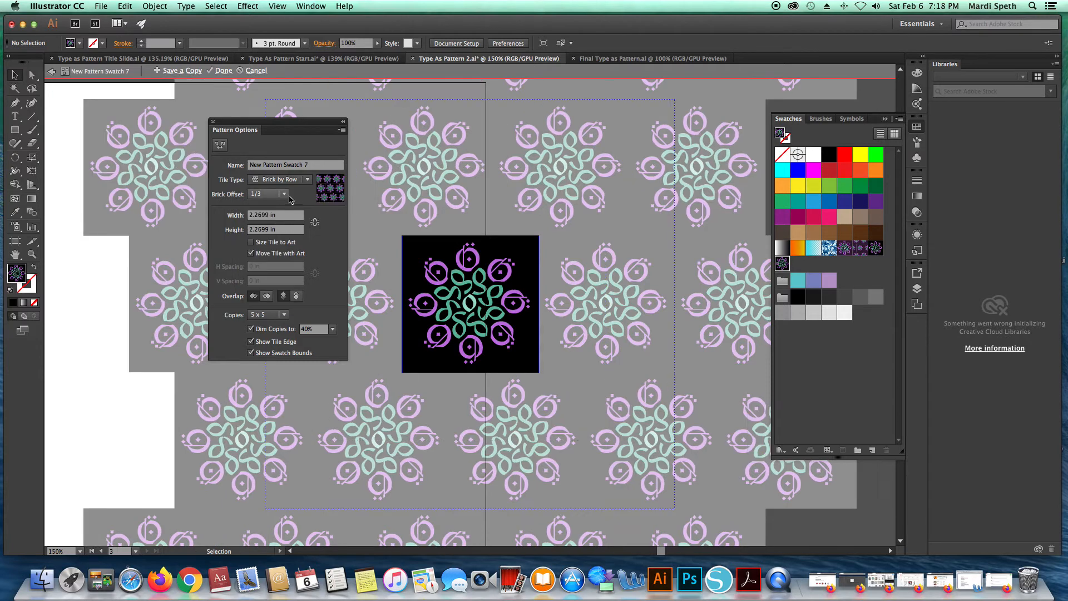
Set the tile's brick offset to 1/2 and finish editing the pattern
{"action": "left_click", "coordinate": [285, 194]}
{"action": "left_click", "coordinate": [265, 230]}
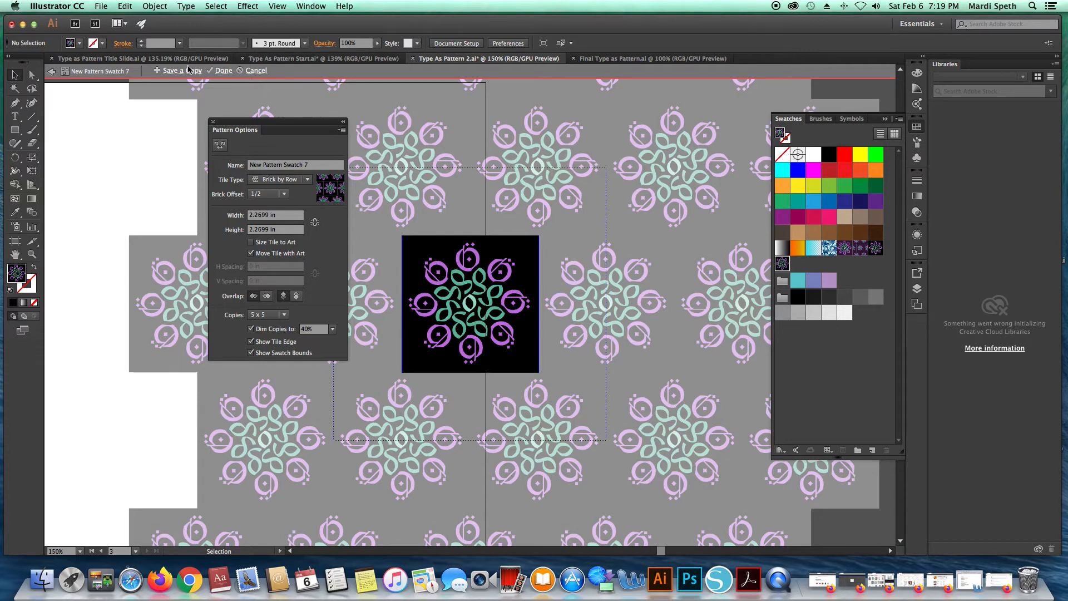
{"action": "left_click", "coordinate": [224, 71]}
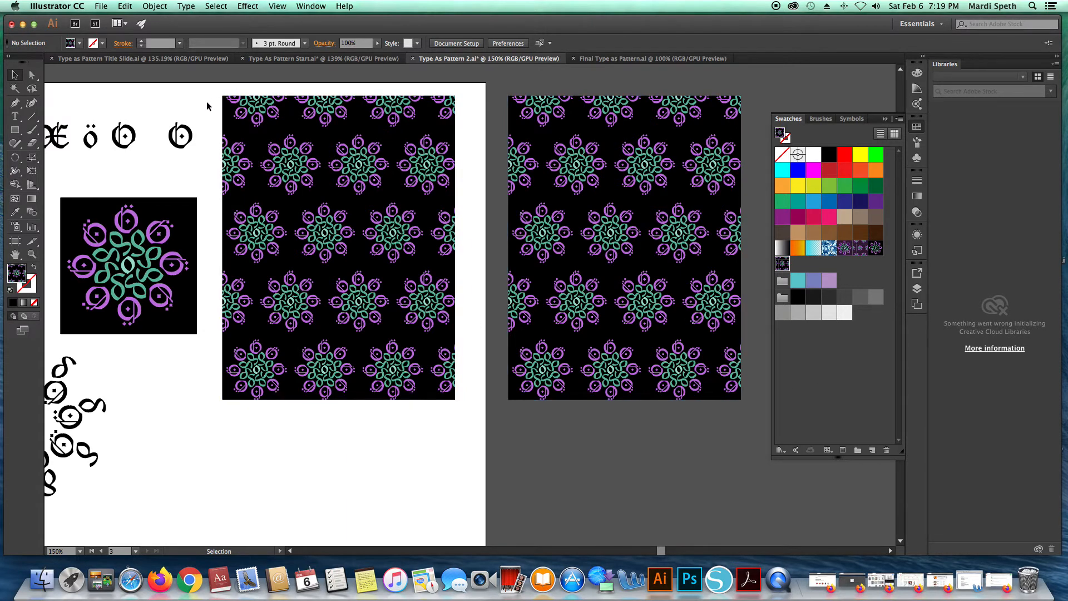
Fill the patterned rectangle on the artboard with the dark purple grid pattern swatch and deselect it
{"action": "left_click", "coordinate": [314, 155]}
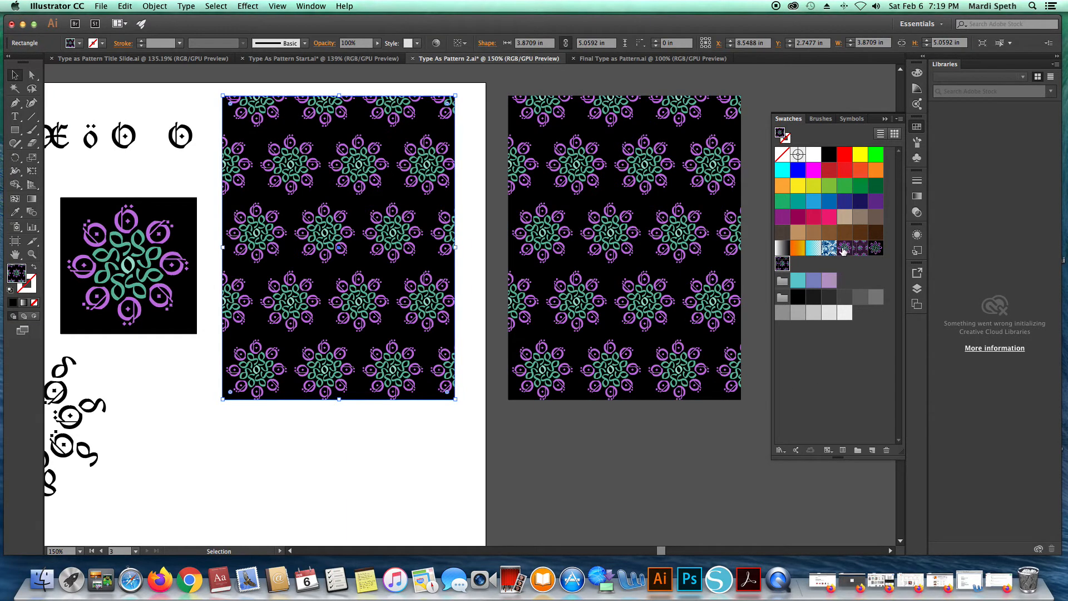
{"action": "left_click", "coordinate": [844, 249]}
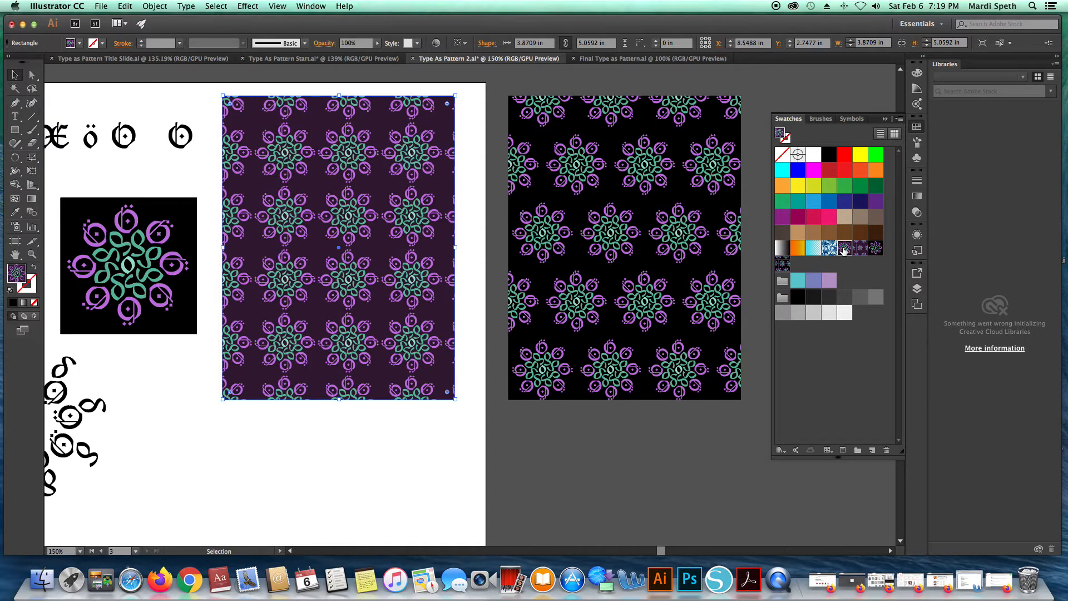
{"action": "left_click", "coordinate": [375, 476]}
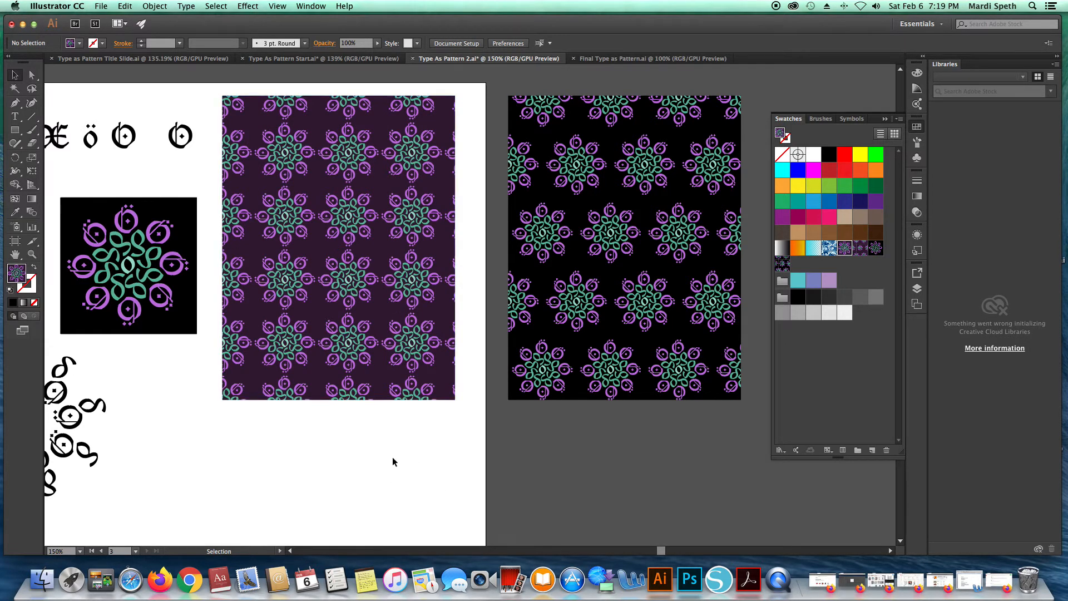
Fill the artboard's rectangle with the black-background grid pattern swatch and deselect it
{"action": "left_click", "coordinate": [255, 255]}
{"action": "left_click", "coordinate": [876, 248]}
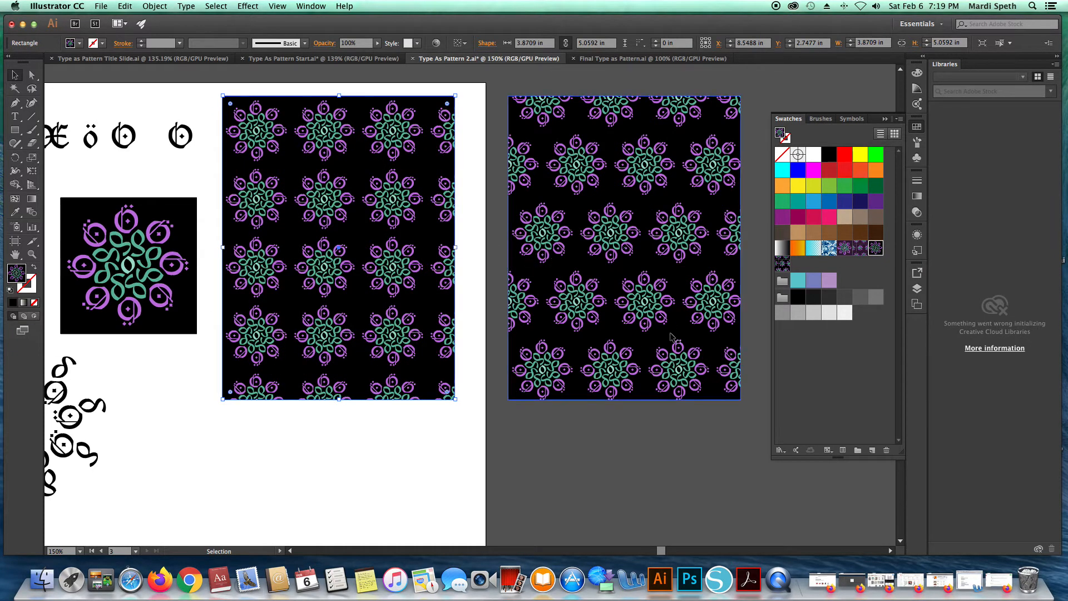
{"action": "left_click", "coordinate": [420, 459]}
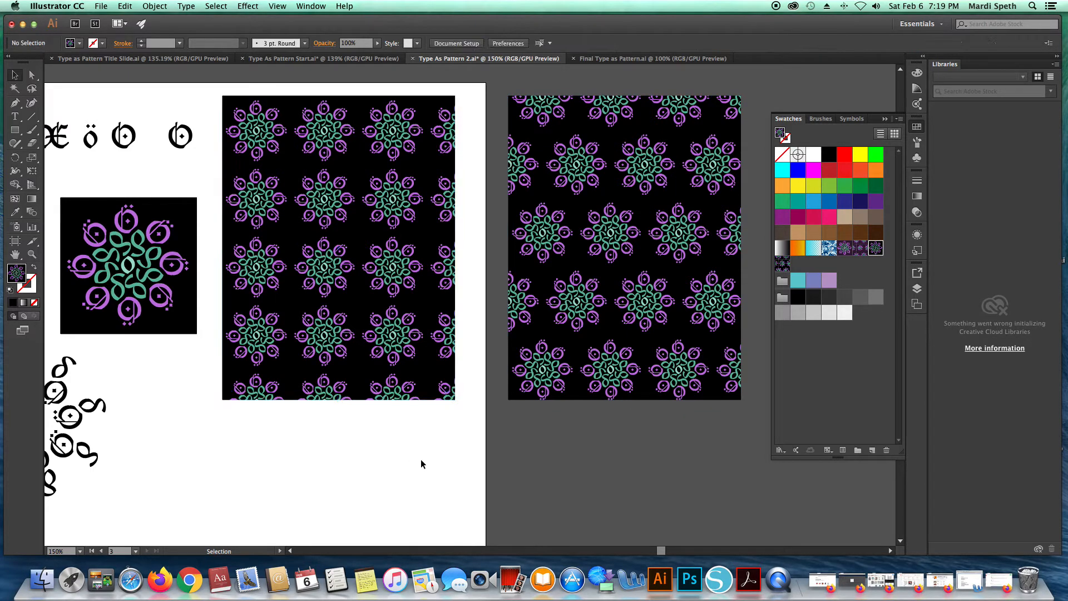
Examine the letter motifs, the coloured motif square and both patterned rectangles on and beside the artboard
{"action": "key", "text": "z"}
{"action": "left_click", "coordinate": [364, 456], "text": "alt+super"}
{"action": "scroll", "coordinate": [424, 443], "scroll_direction": "down", "scroll_amount": 1}
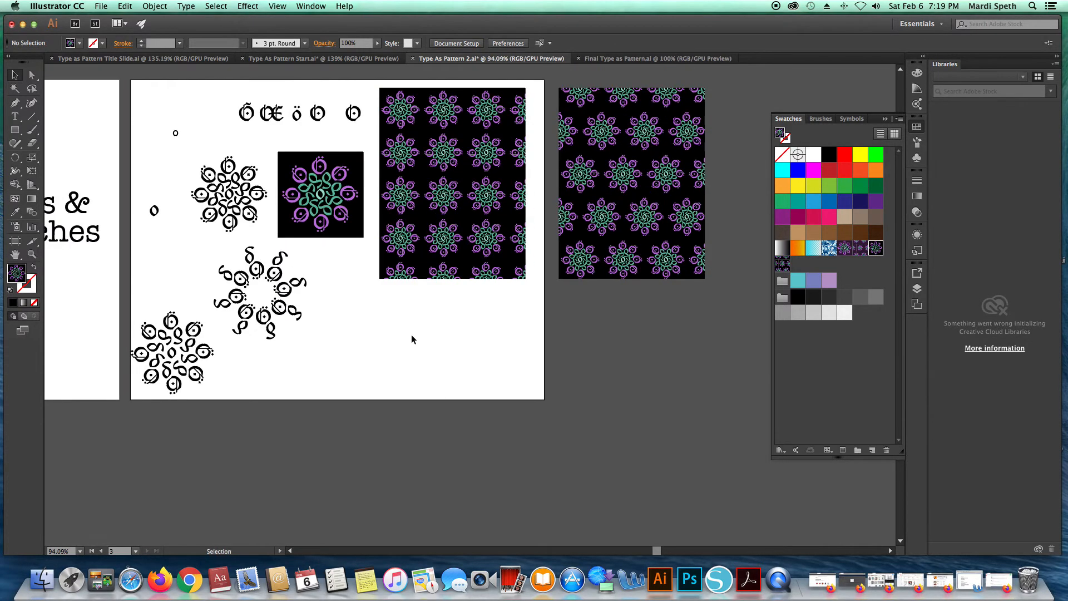
{"action": "scroll", "coordinate": [412, 336], "scroll_direction": "up", "scroll_amount": 5}
{"action": "scroll", "coordinate": [411, 336], "scroll_direction": "left", "scroll_amount": 1}
{"action": "scroll", "coordinate": [412, 335], "scroll_direction": "left", "scroll_amount": 2}
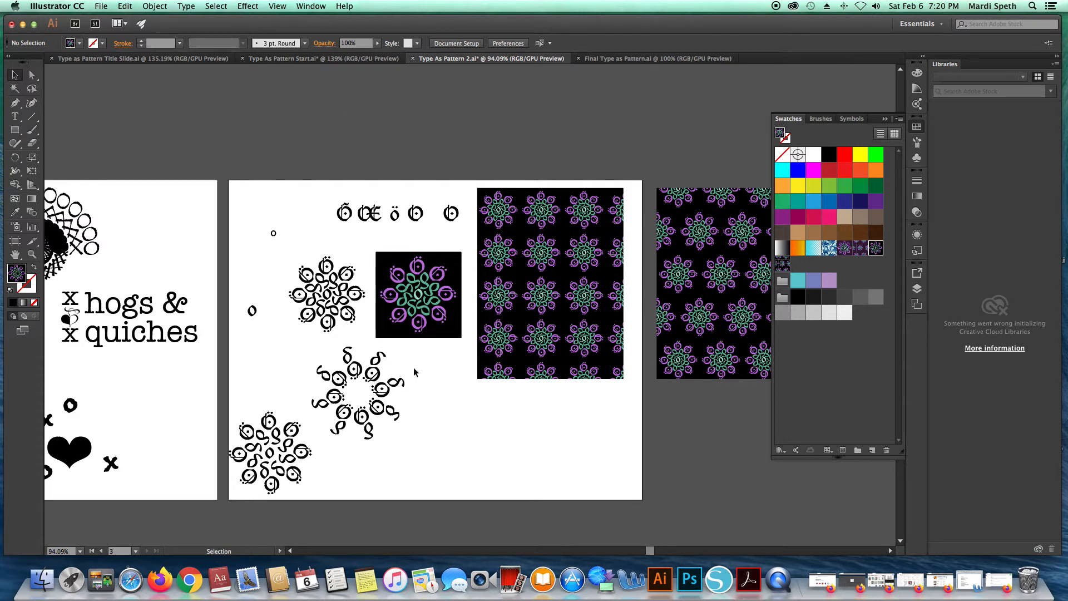
{"action": "scroll", "coordinate": [446, 383], "scroll_direction": "right", "scroll_amount": 5}
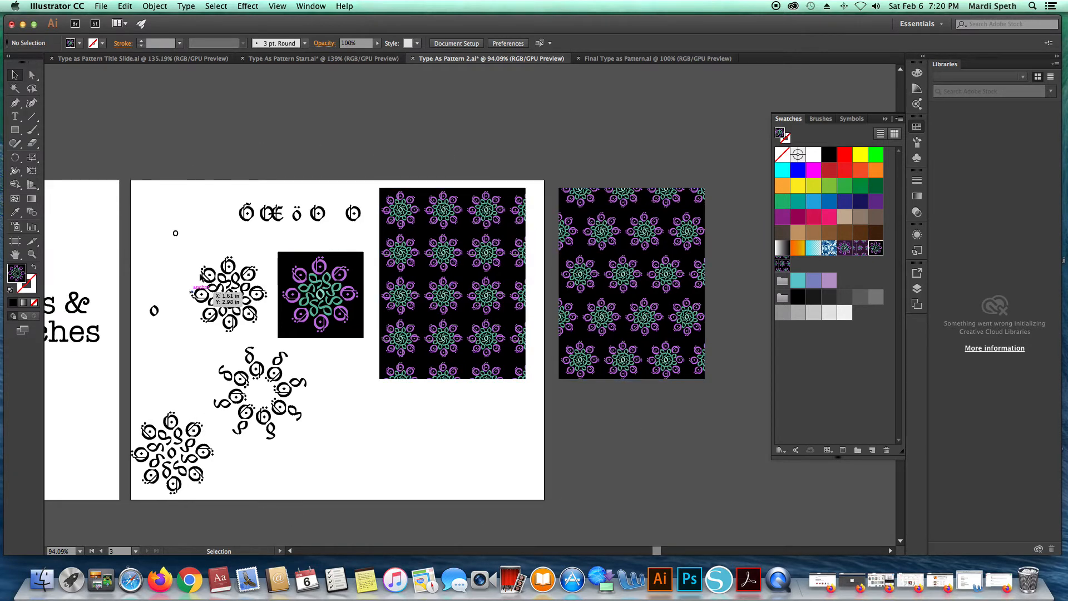
Switch to the Final Type as Pattern.ai document and show its rulers
{"action": "left_click", "coordinate": [621, 61]}
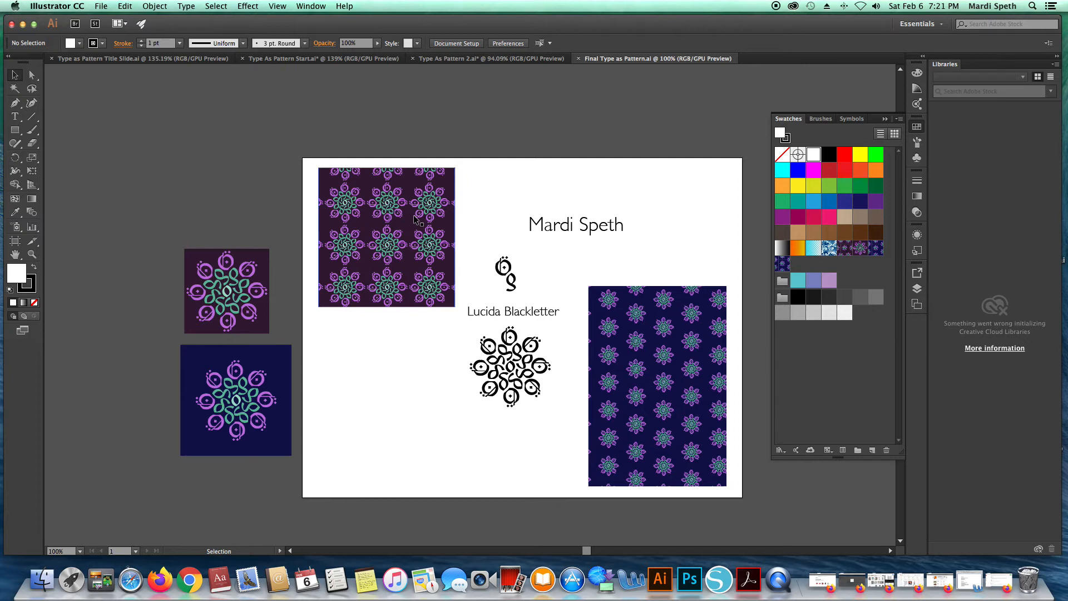
{"action": "key", "text": "super+r"}
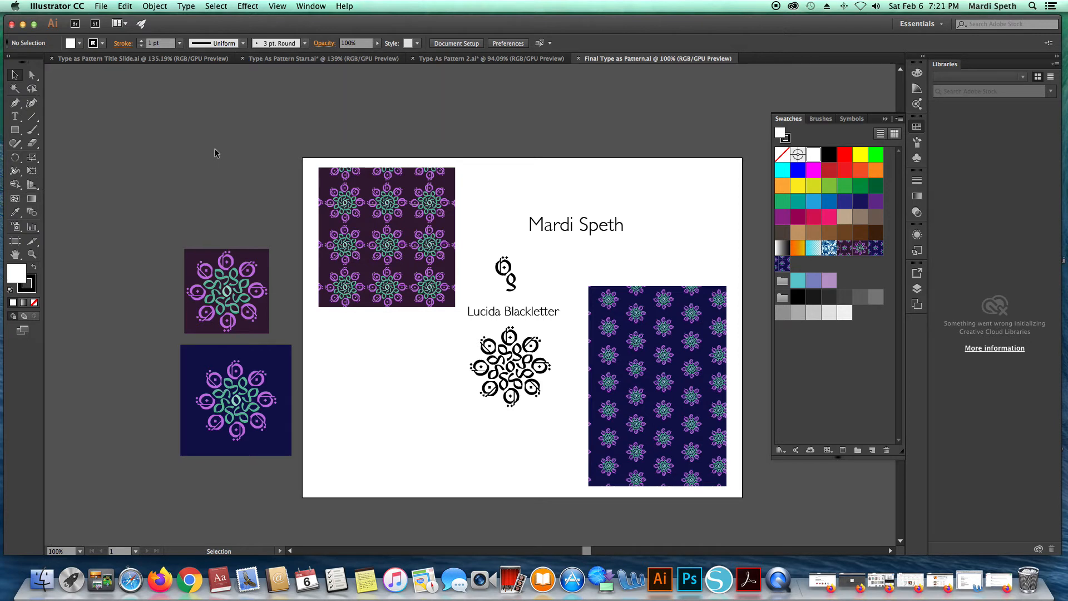
{"action": "key", "text": "super+r"}
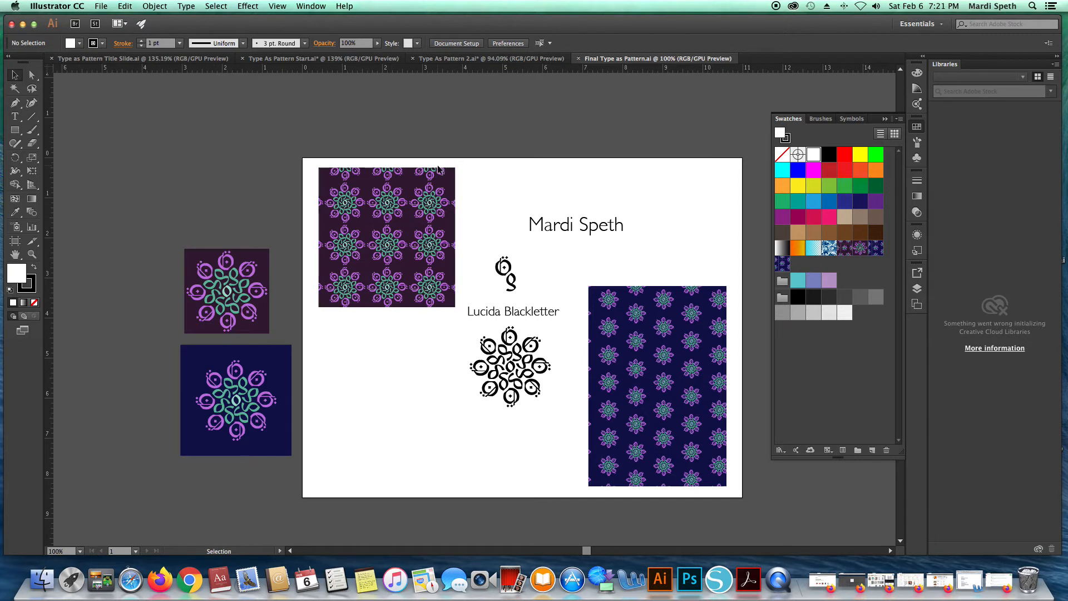
Move the purple patterned rectangle against the artboard's left edge and the blue patterned rectangle against its right edge
{"action": "left_click", "coordinate": [420, 186]}
{"action": "left_click_drag", "start_coordinate": [420, 186], "coordinate": [404, 188]}
{"action": "left_click", "coordinate": [689, 357]}
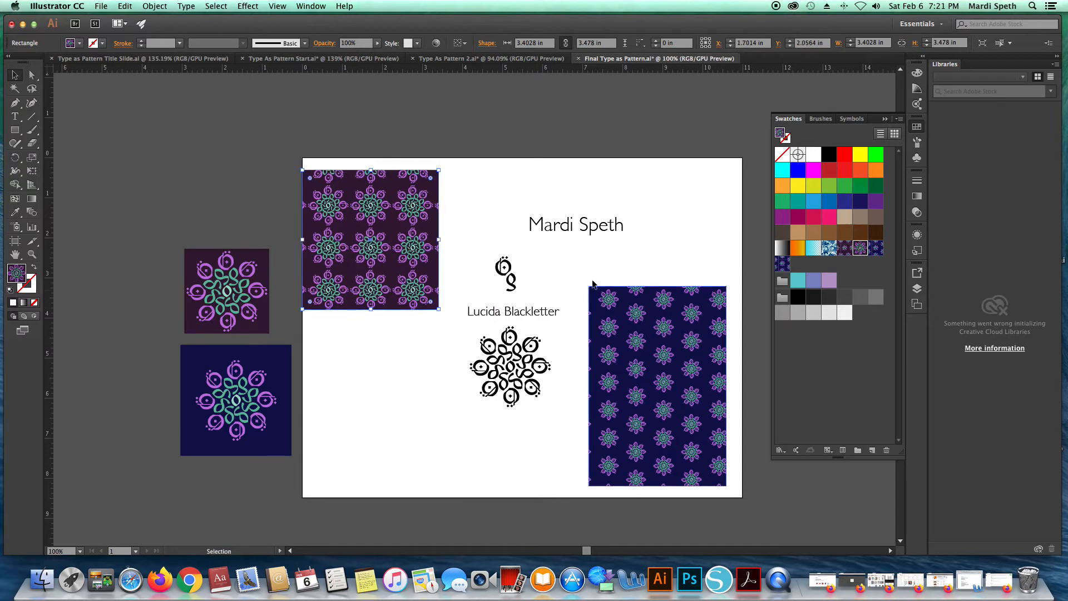
{"action": "left_click_drag", "start_coordinate": [683, 348], "coordinate": [699, 304]}
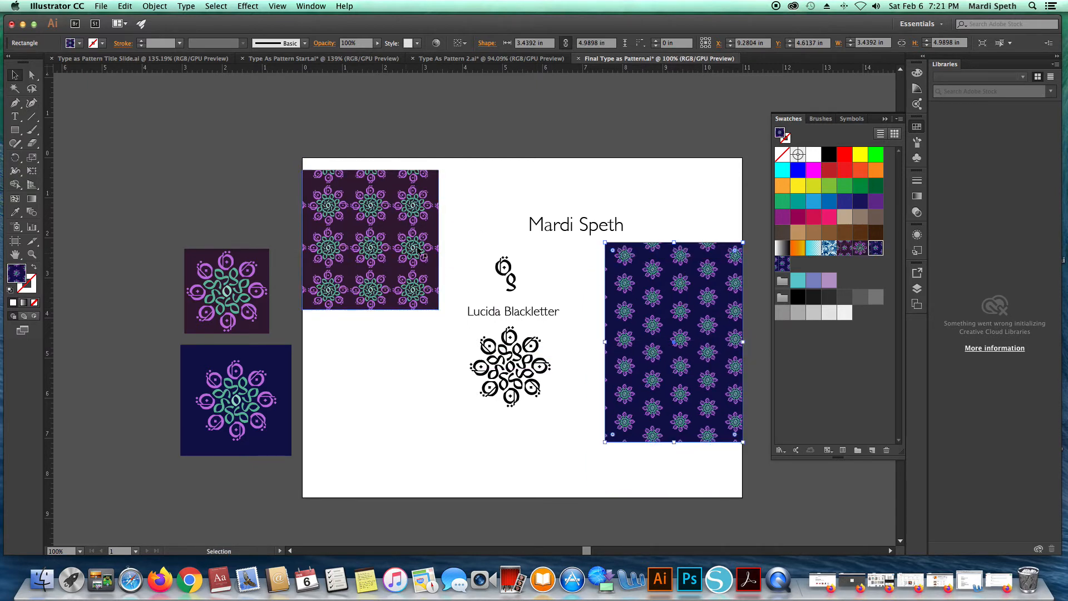
Move the name text above the letter pair, just beside the purple patterned rectangle
{"action": "left_click_drag", "start_coordinate": [561, 229], "coordinate": [502, 219]}
{"action": "key", "text": "super+shift+c"}
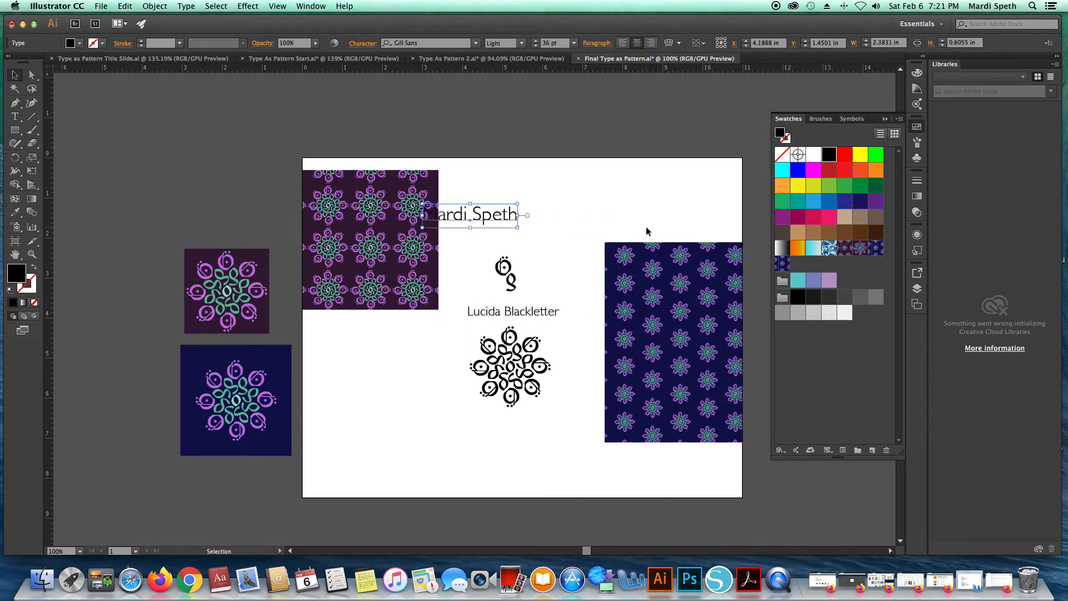
{"action": "left_click_drag", "start_coordinate": [503, 219], "coordinate": [540, 211]}
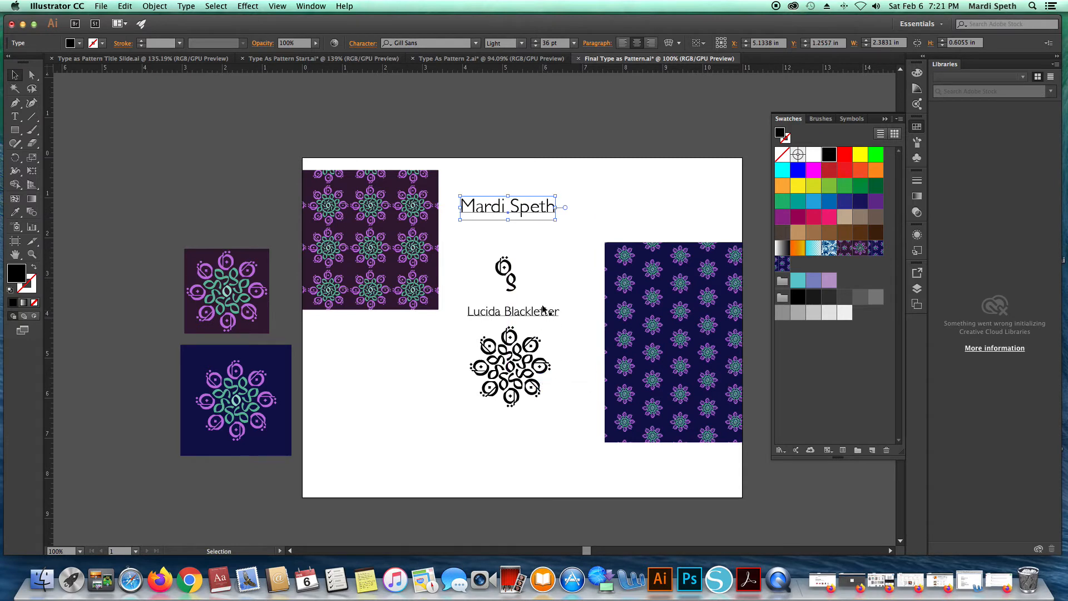
Align the name text, letter pair, font label and black motif on their horizontal centres and move them between the patterned rectangles
{"action": "left_click_drag", "start_coordinate": [488, 248], "coordinate": [545, 426]}
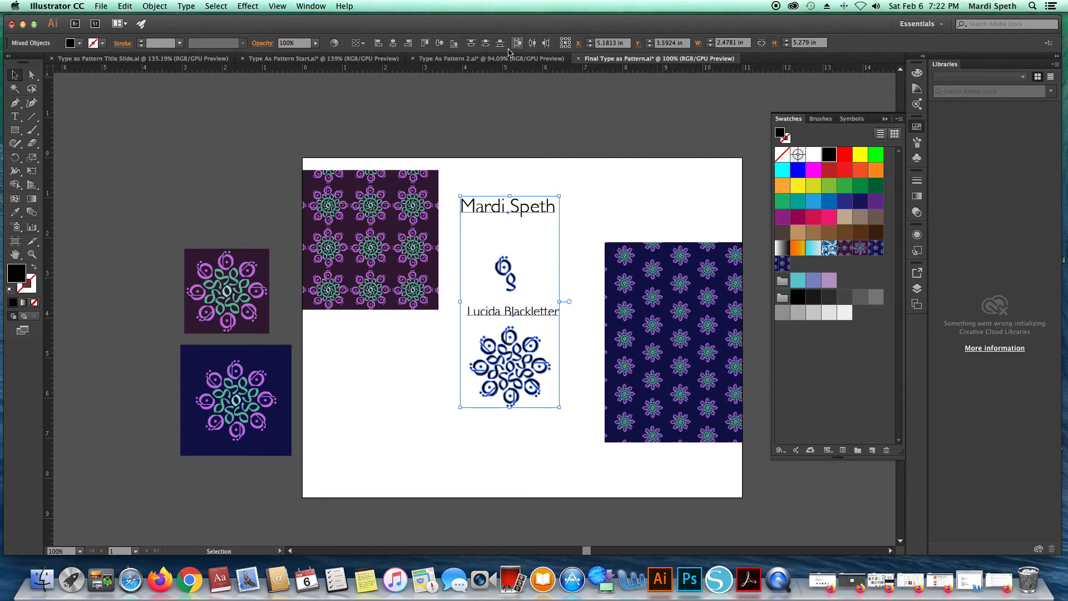
{"action": "left_click", "coordinate": [395, 48]}
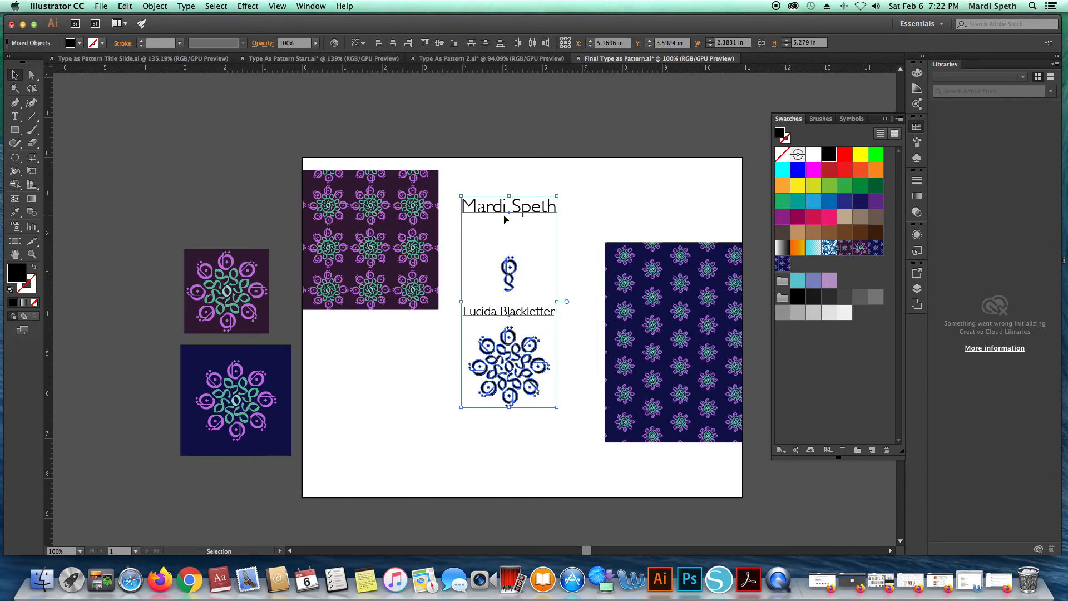
{"action": "left_click_drag", "start_coordinate": [508, 216], "coordinate": [526, 232]}
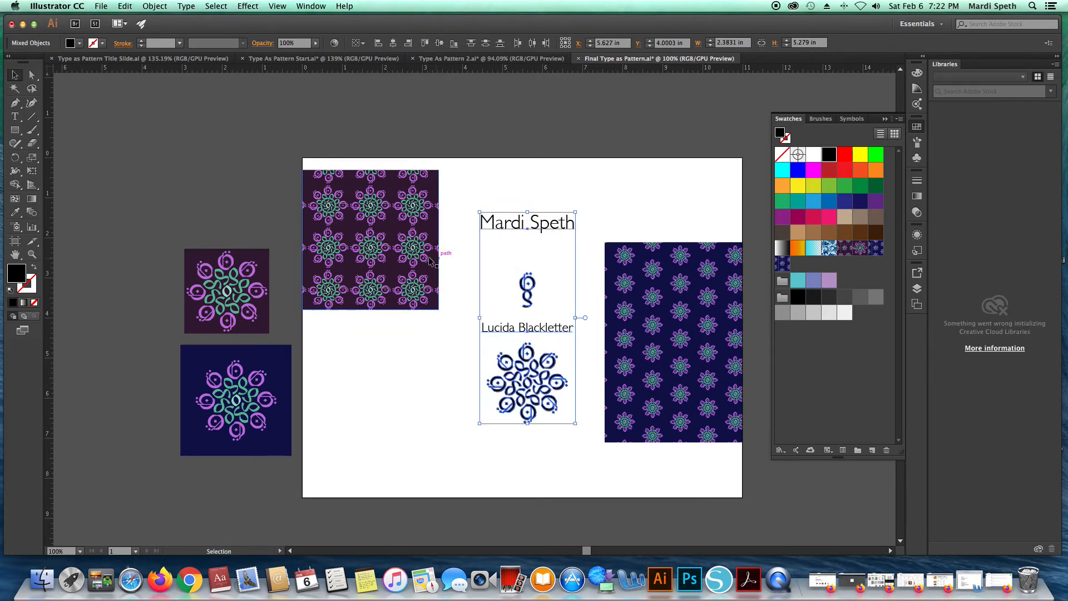
Try to stretch the purple patterned rectangle up to the artboard's top edge, and undo the stretch
{"action": "left_click", "coordinate": [402, 250]}
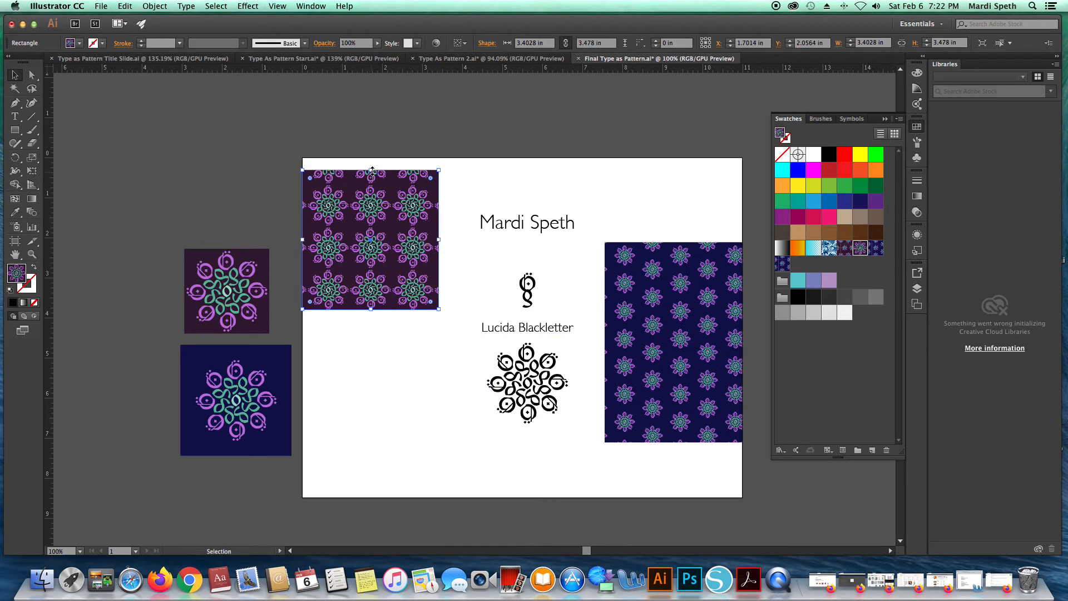
{"action": "left_click_drag", "start_coordinate": [372, 170], "coordinate": [372, 158]}
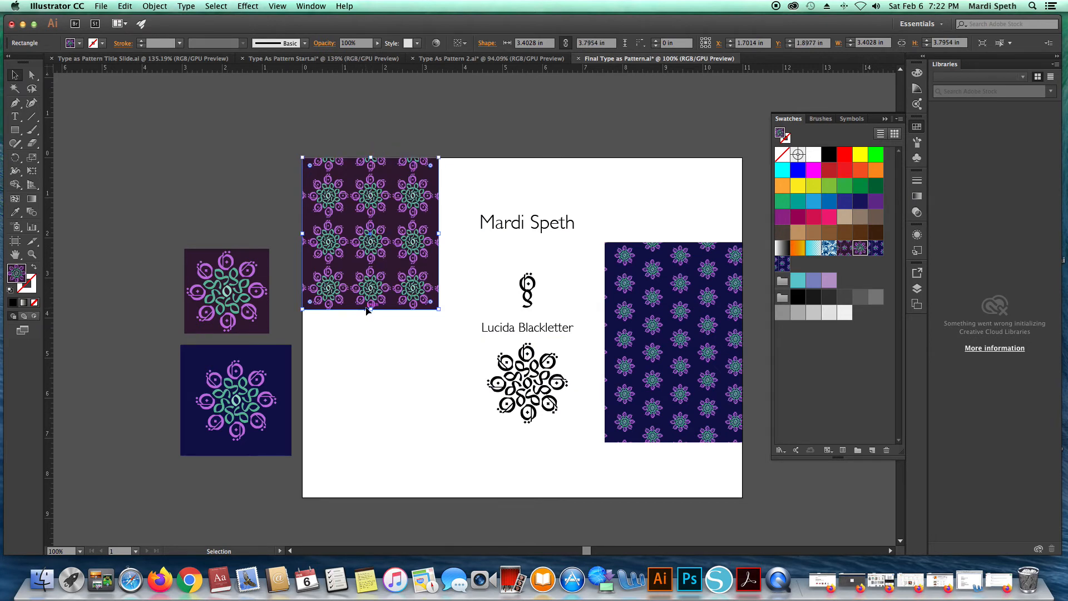
{"action": "key", "text": "super+z"}
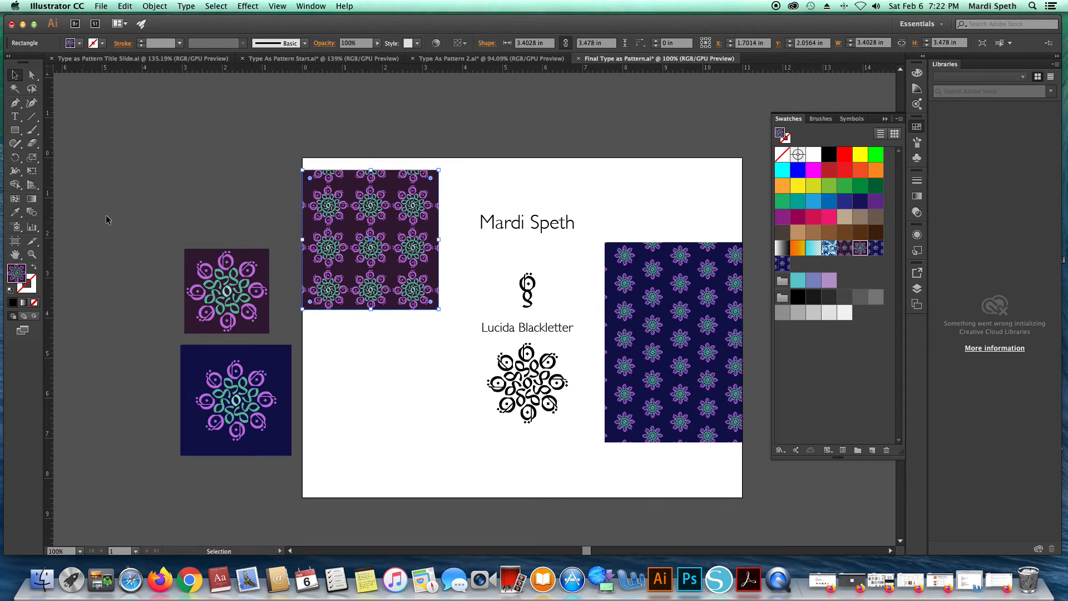
Scale the purple patterned rectangle uniformly to 50%, transforming the object but not its pattern
{"action": "double_click", "coordinate": [32, 157]}
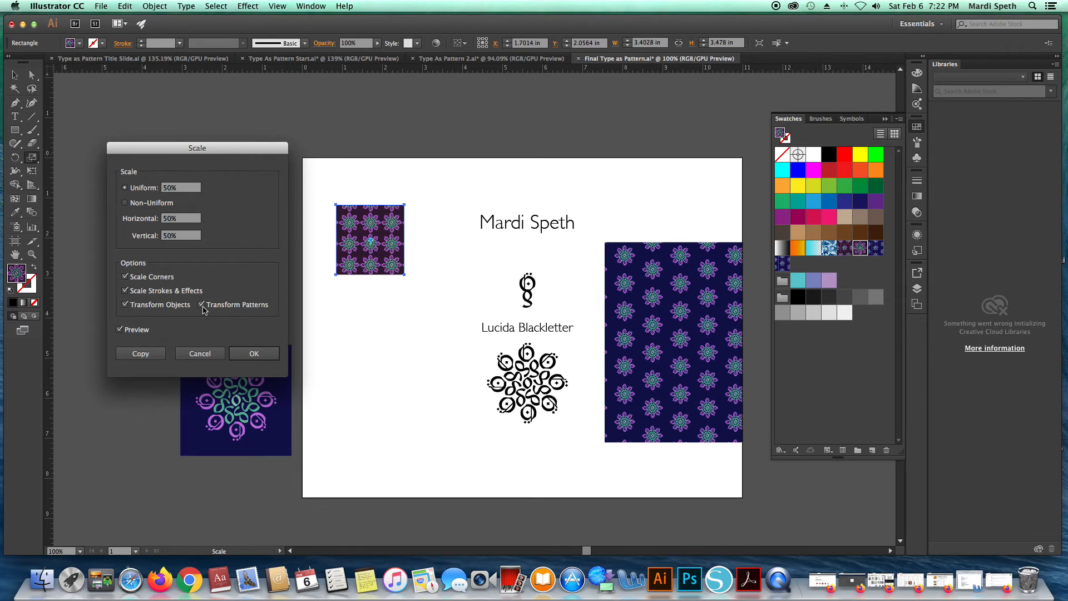
{"action": "left_click", "coordinate": [200, 305]}
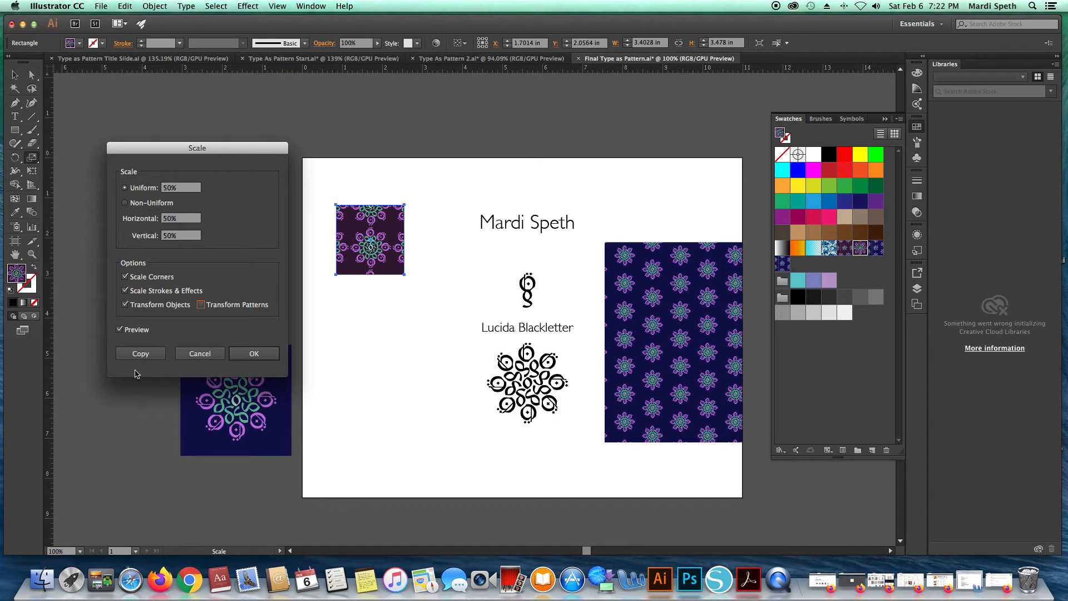
{"action": "left_click", "coordinate": [252, 352]}
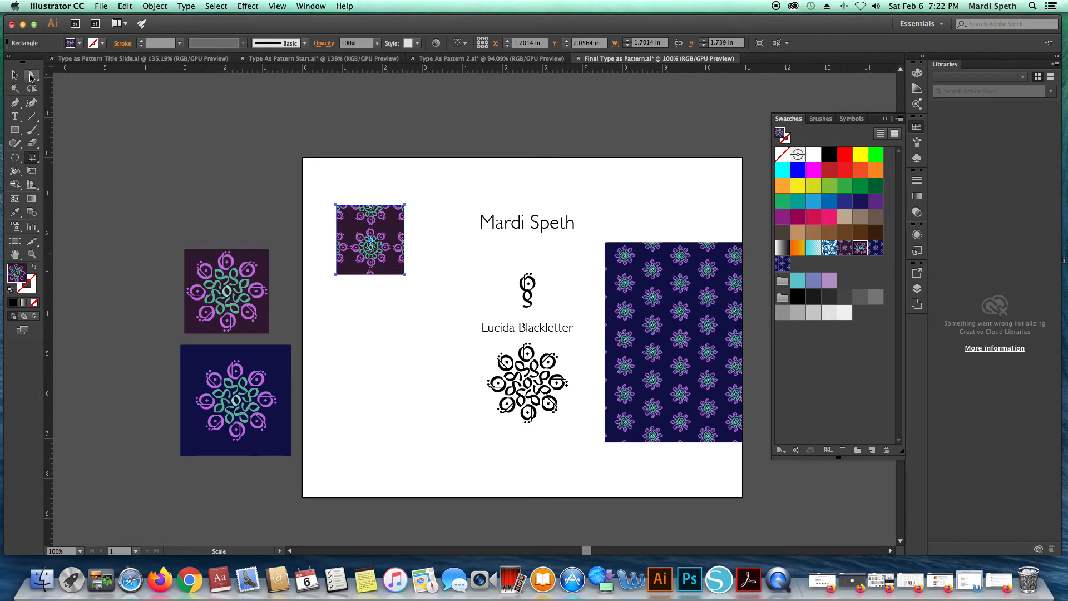
Place the purple rectangle in the artboard's top-left corner and extend its edges into a wider band 8.5 in tall without scaling the pattern
{"action": "left_click", "coordinate": [31, 74]}
{"action": "left_click_drag", "start_coordinate": [354, 225], "coordinate": [320, 179]}
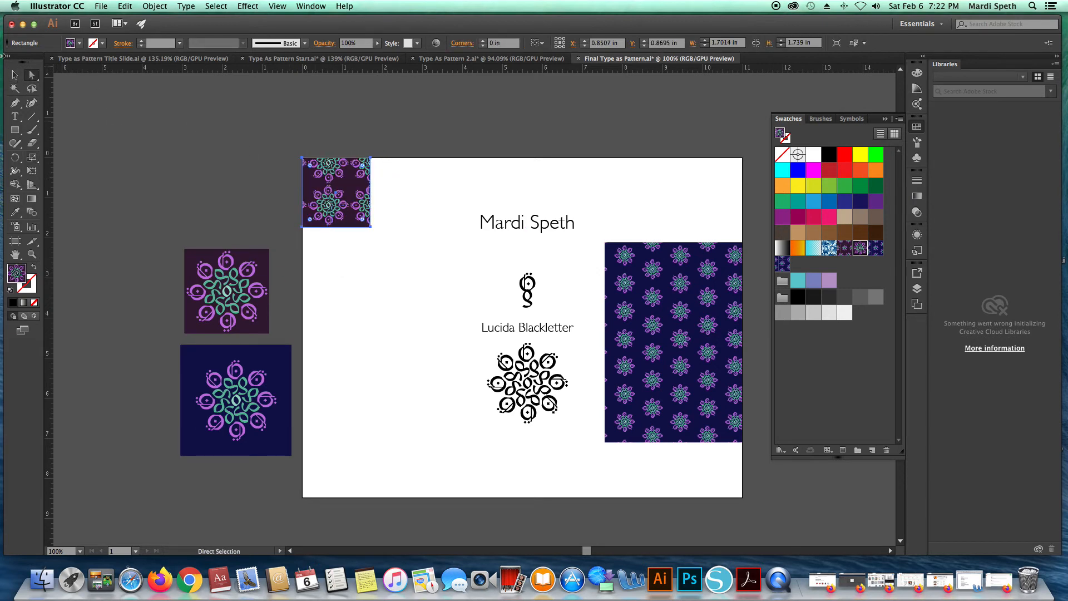
{"action": "left_click", "coordinate": [363, 268]}
{"action": "left_click_drag", "start_coordinate": [352, 227], "coordinate": [359, 499]}
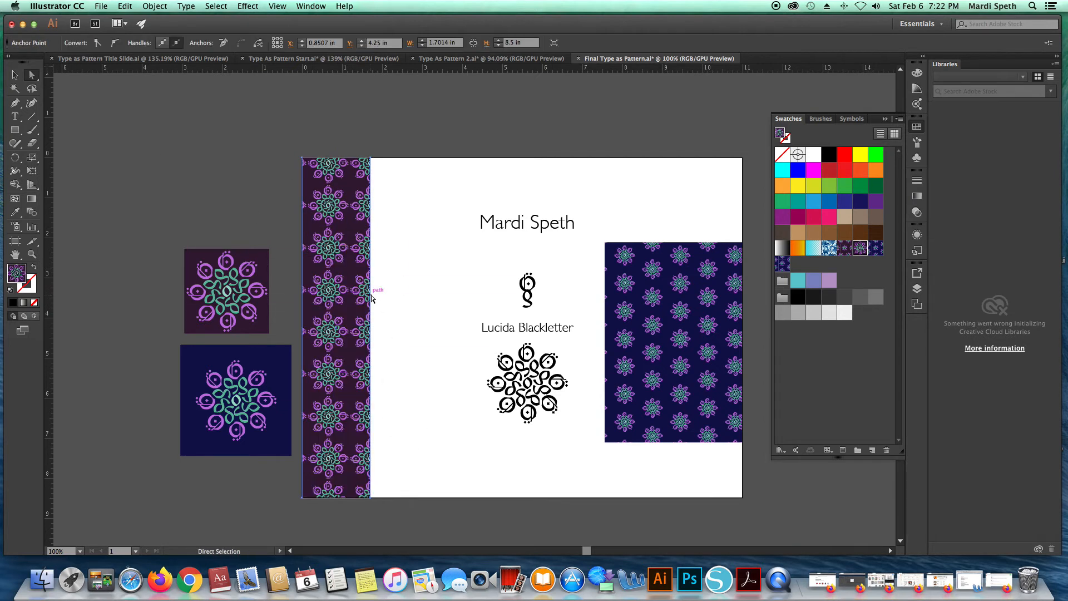
{"action": "left_click_drag", "start_coordinate": [375, 293], "coordinate": [420, 298]}
Move the blue patterned rectangle up to the artboard's top edge and extend its lower edge to the artboard's bottom
{"action": "left_click_drag", "start_coordinate": [686, 298], "coordinate": [684, 215]}
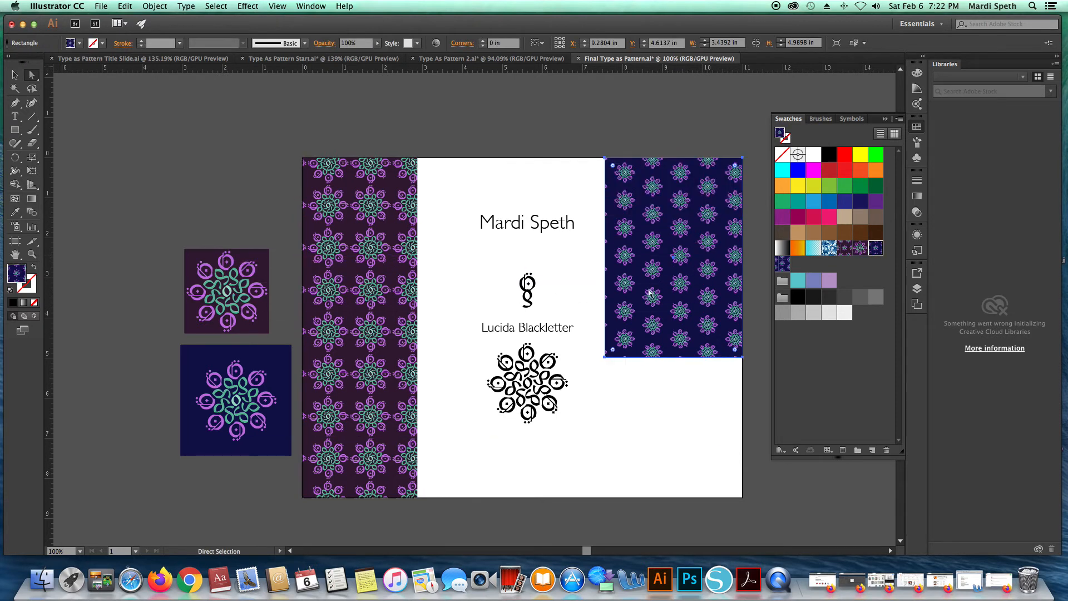
{"action": "left_click", "coordinate": [689, 364]}
{"action": "left_click_drag", "start_coordinate": [687, 358], "coordinate": [687, 496]}
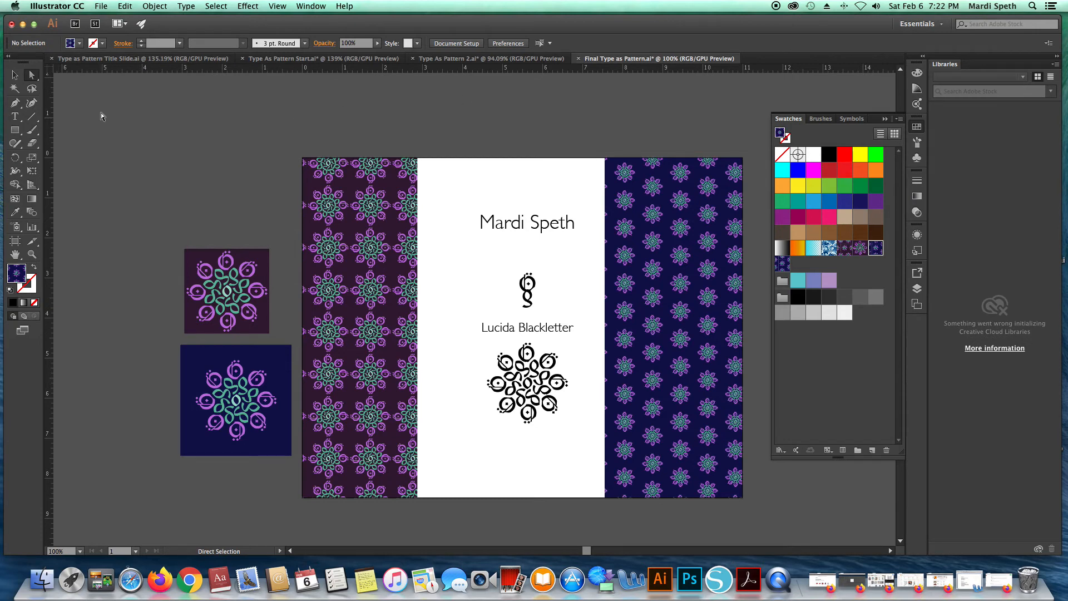
Place a vertical guide at 5.5 in and centre the name text, letter pair, font label and black motif on it, moved slightly up
{"action": "left_click_drag", "start_coordinate": [49, 94], "coordinate": [522, 109]}
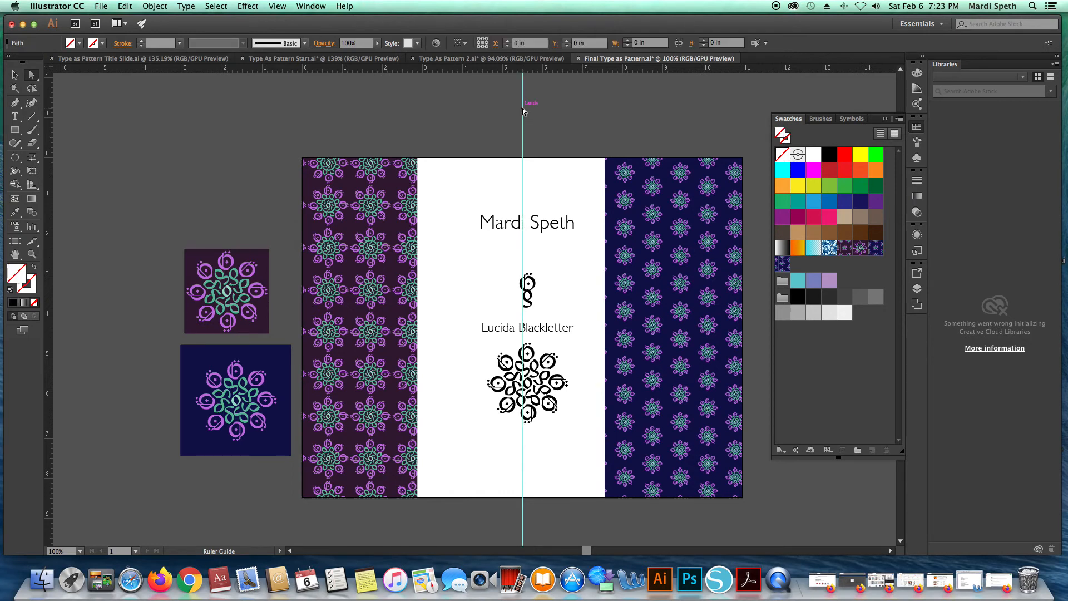
{"action": "left_click", "coordinate": [15, 75]}
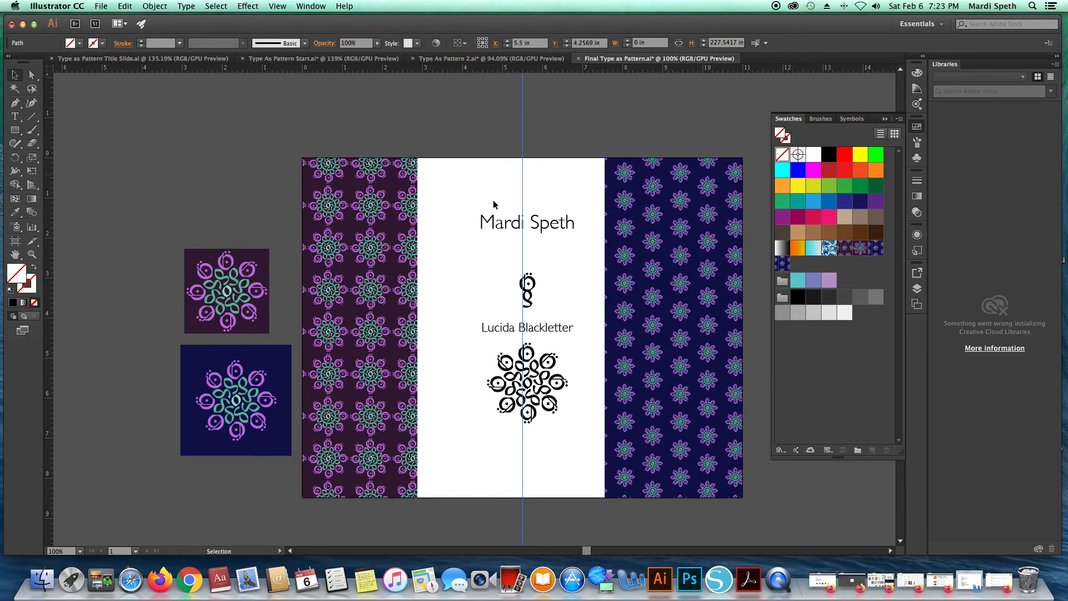
{"action": "left_click_drag", "start_coordinate": [484, 194], "coordinate": [579, 441]}
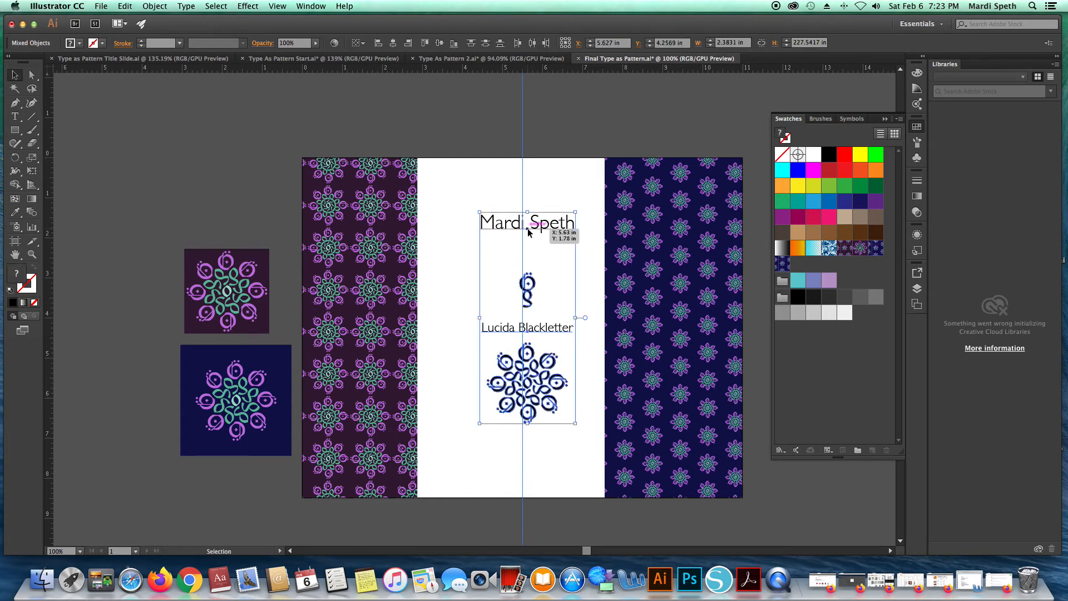
{"action": "left_click_drag", "start_coordinate": [528, 233], "coordinate": [526, 231]}
{"action": "key", "text": "super+z"}
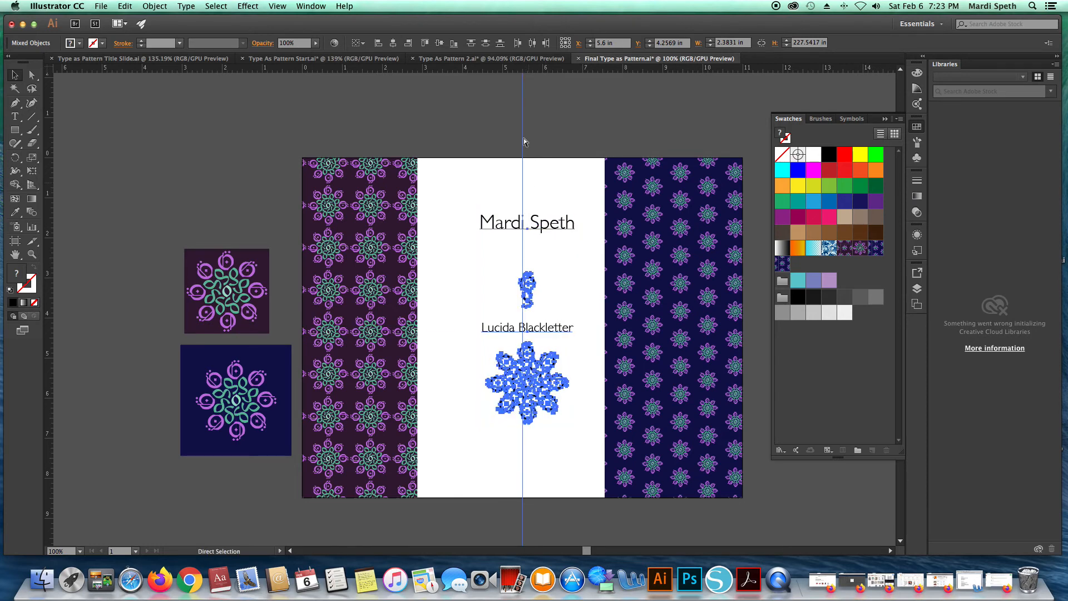
{"action": "left_click", "coordinate": [523, 117], "text": "shift"}
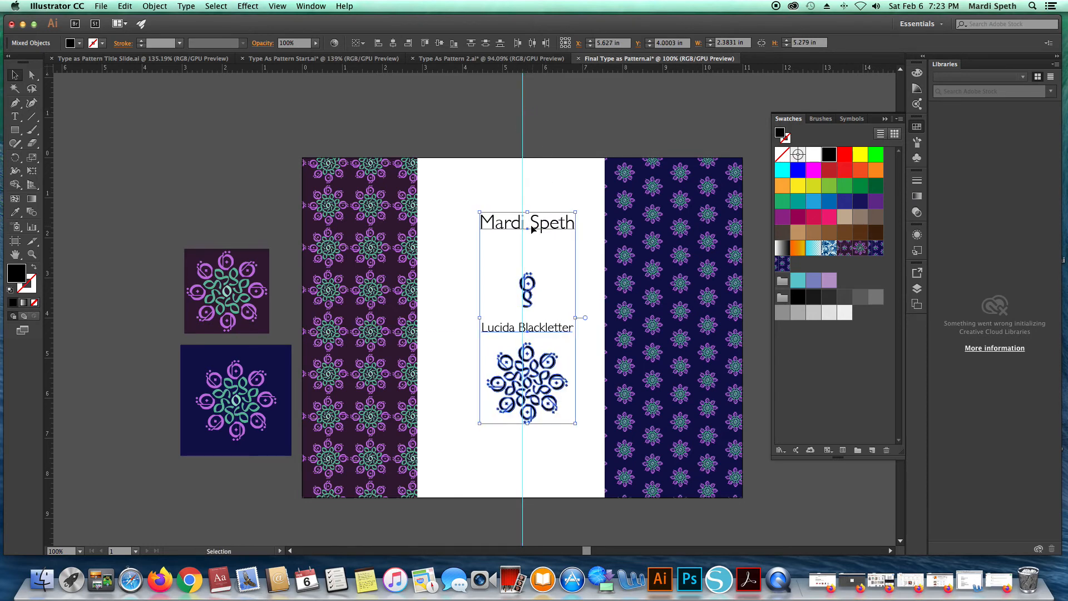
{"action": "left_click_drag", "start_coordinate": [528, 233], "coordinate": [523, 220]}
{"action": "left_click", "coordinate": [555, 108]}
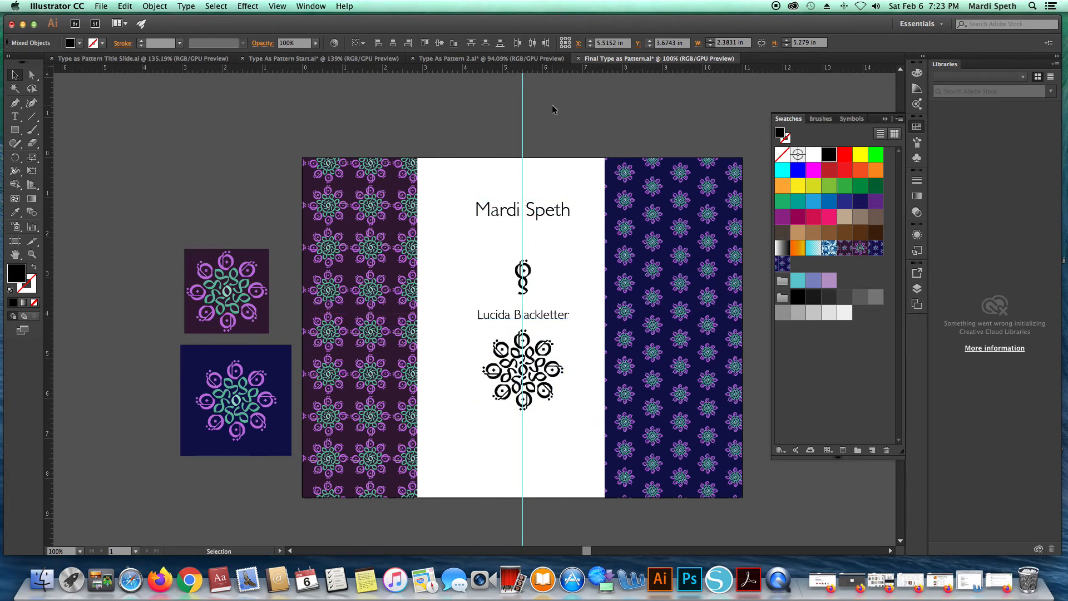
Draw a black rectangle about 3.44 by 1.36 in matching the blue band's width, and place it over the purple band's upper end
{"action": "left_click", "coordinate": [15, 129]}
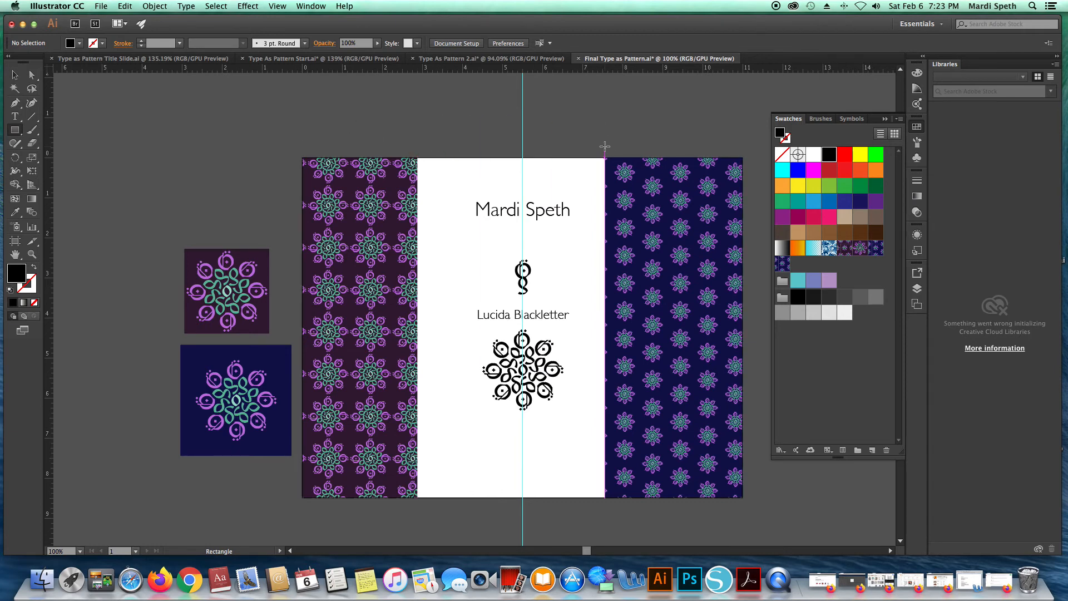
{"action": "left_click_drag", "start_coordinate": [605, 150], "coordinate": [411, 199]}
{"action": "key", "text": "v"}
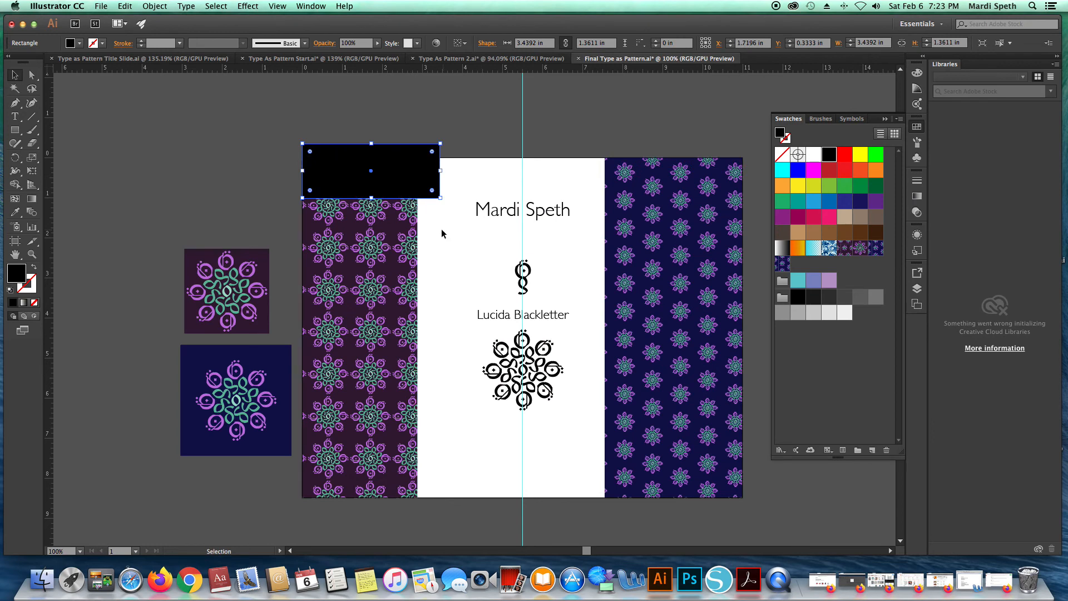
Widen the purple band to the black rectangle's width, and delete the black rectangle and the vertical guide
{"action": "left_click", "coordinate": [400, 265]}
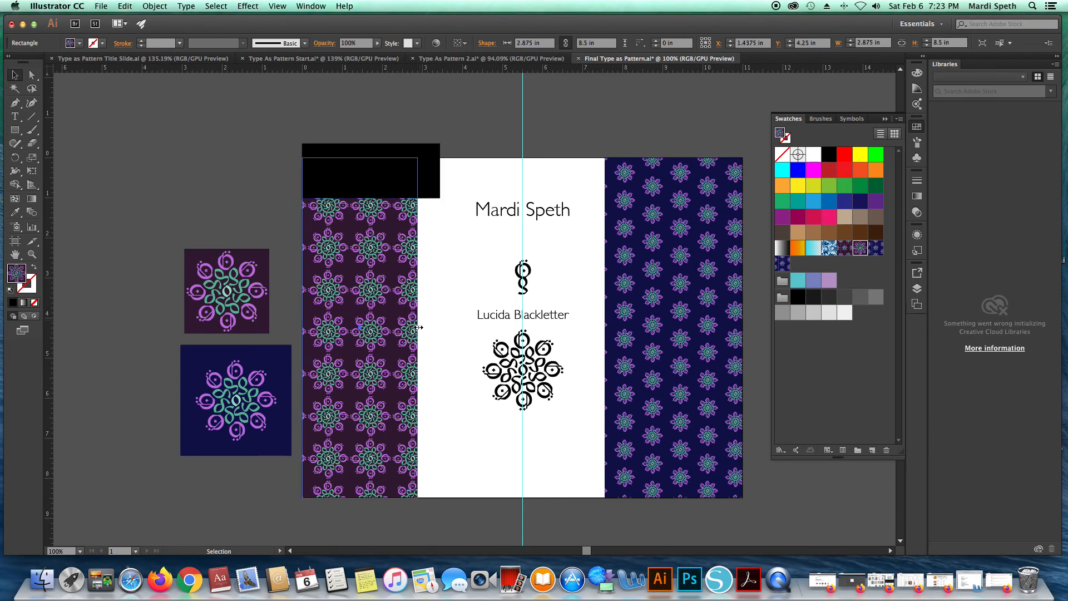
{"action": "left_click_drag", "start_coordinate": [418, 327], "coordinate": [440, 328]}
{"action": "left_click", "coordinate": [377, 177]}
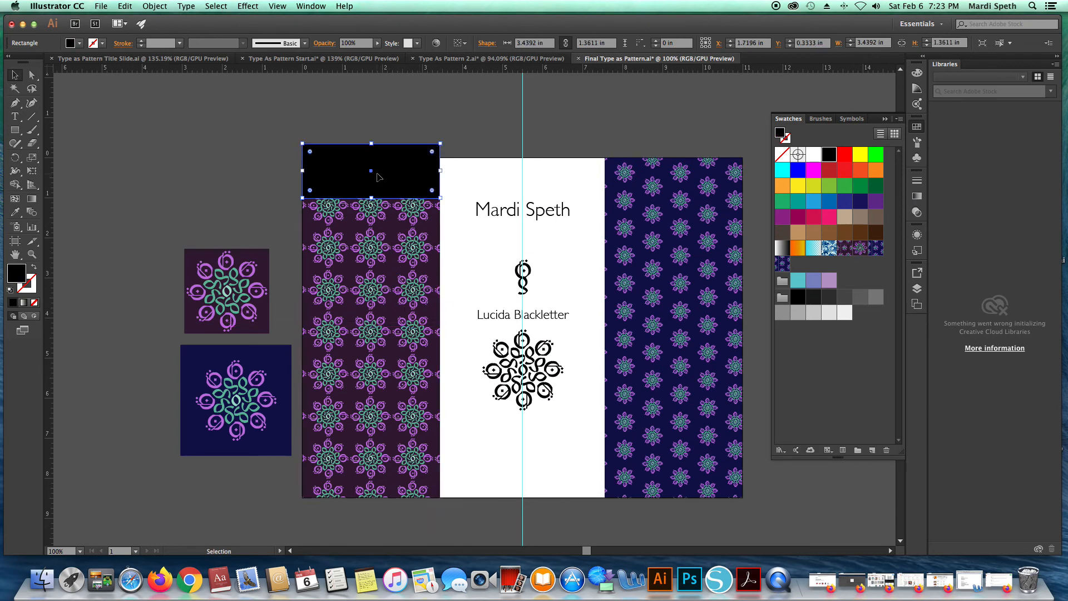
{"action": "key", "text": "Delete"}
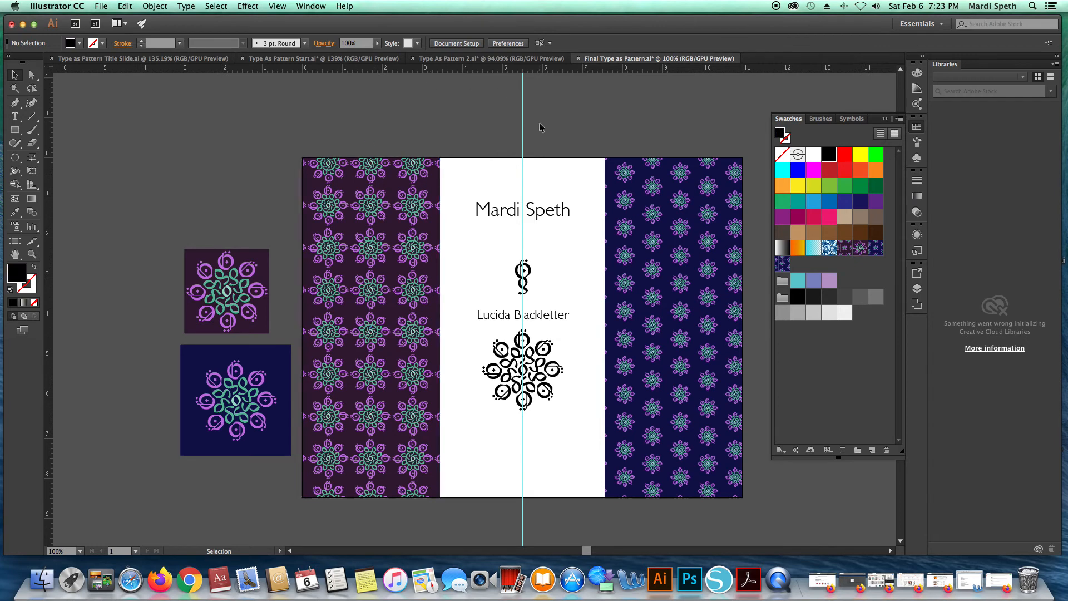
{"action": "left_click", "coordinate": [523, 127]}
{"action": "key", "text": "Delete"}
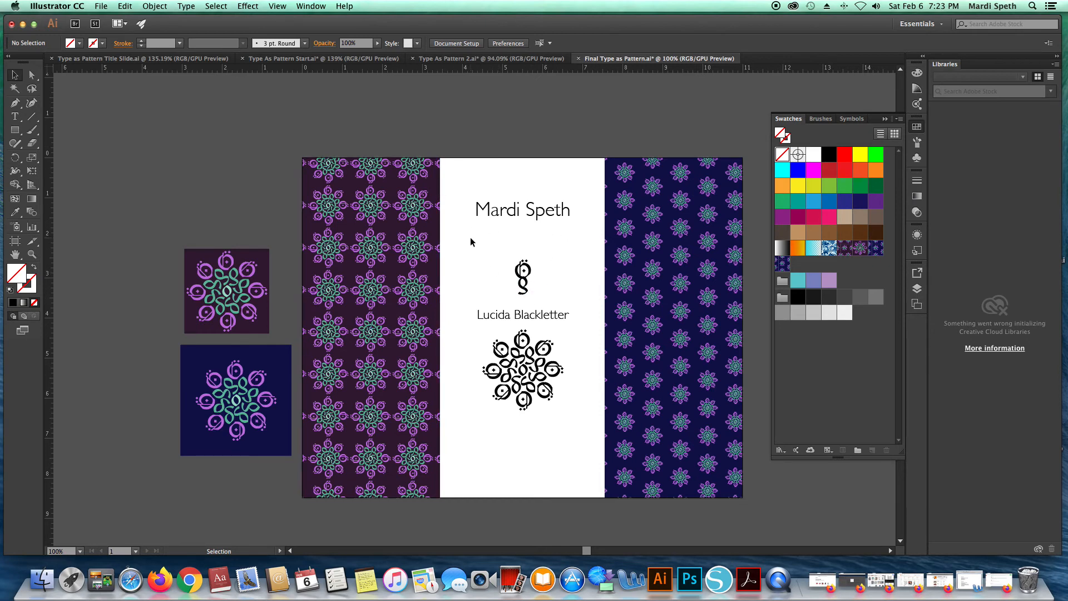
Reposition the letter pair, font label and black motif vertically so they sit spaced out beneath the name text
{"action": "left_click_drag", "start_coordinate": [470, 237], "coordinate": [581, 419]}
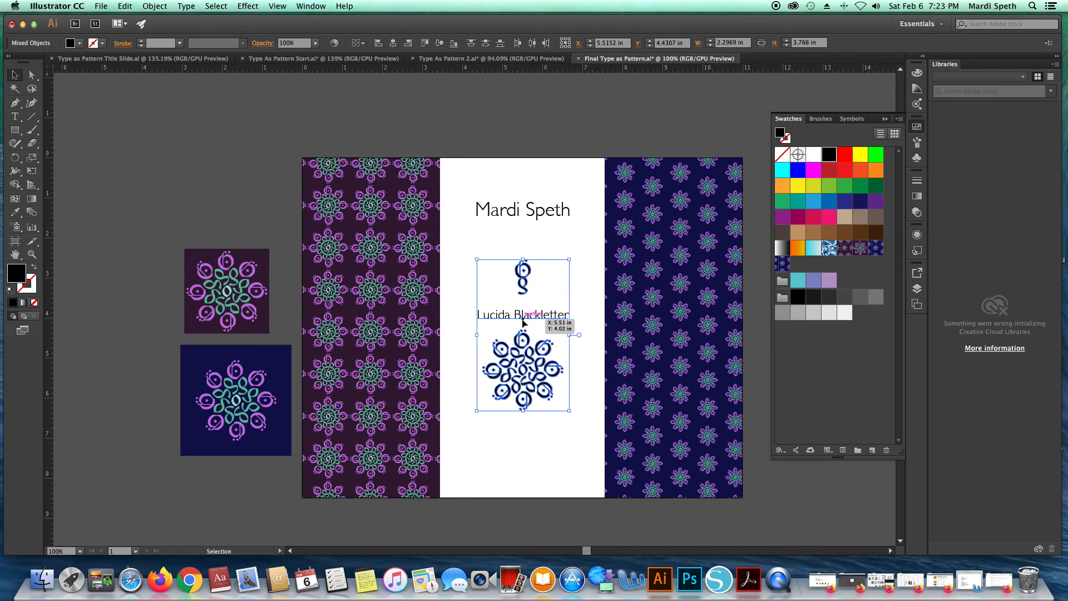
{"action": "left_click_drag", "start_coordinate": [523, 321], "coordinate": [523, 354]}
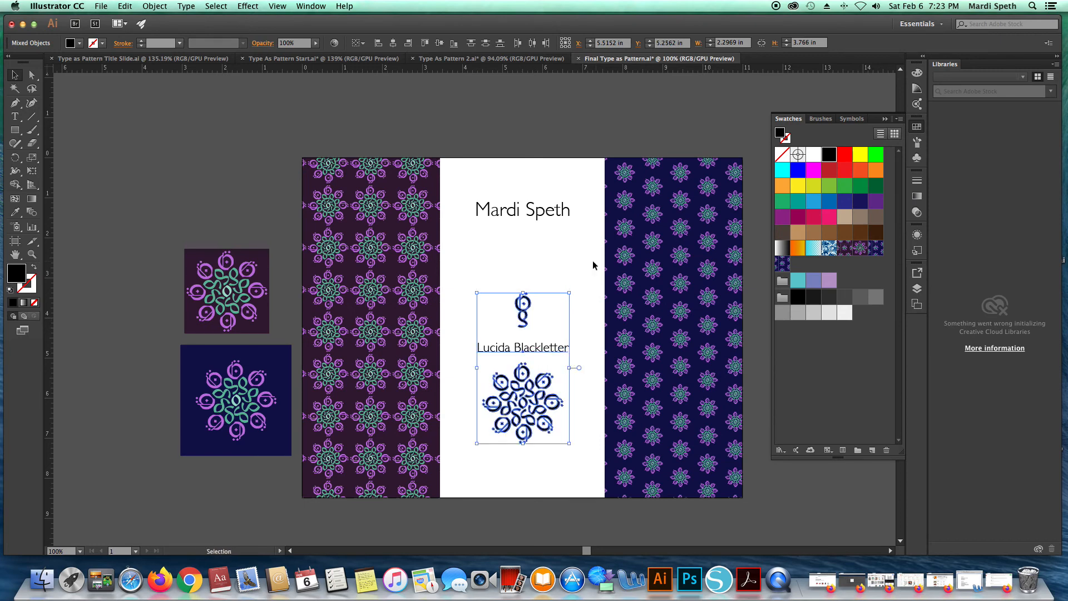
{"action": "left_click", "coordinate": [560, 269]}
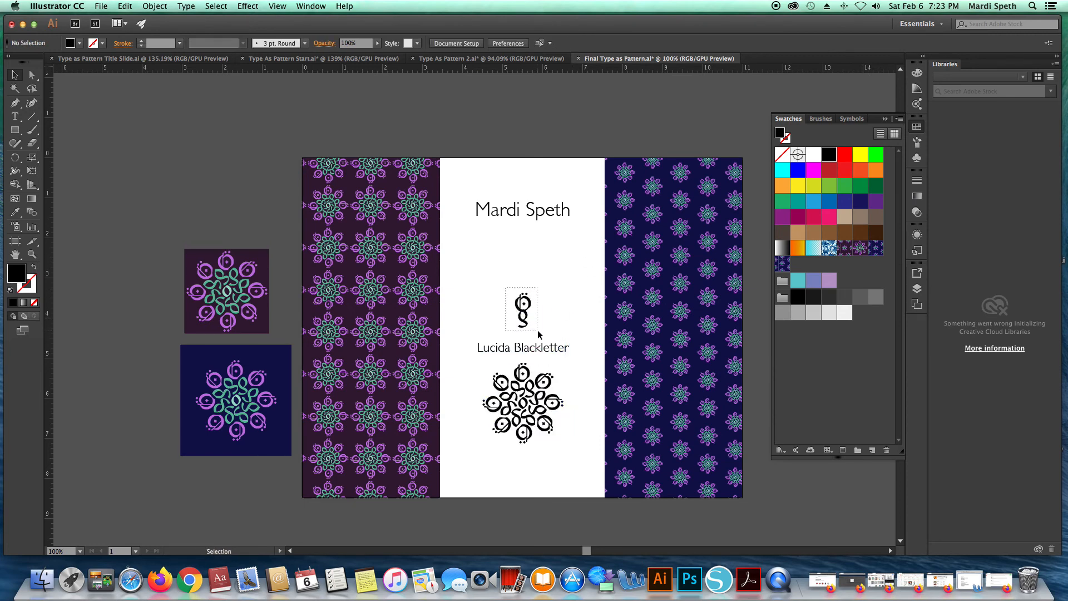
{"action": "left_click", "coordinate": [527, 316]}
{"action": "left_click_drag", "start_coordinate": [527, 316], "coordinate": [523, 250]}
{"action": "left_click_drag", "start_coordinate": [529, 356], "coordinate": [528, 297]}
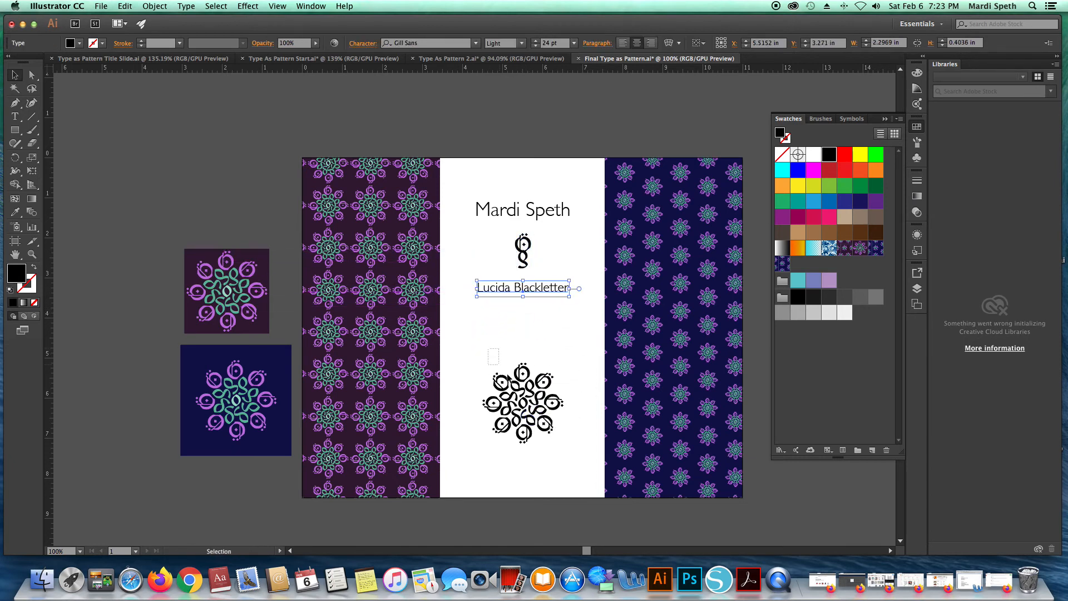
{"action": "left_click", "coordinate": [523, 408]}
{"action": "left_click_drag", "start_coordinate": [523, 408], "coordinate": [523, 359]}
{"action": "left_click", "coordinate": [538, 130]}
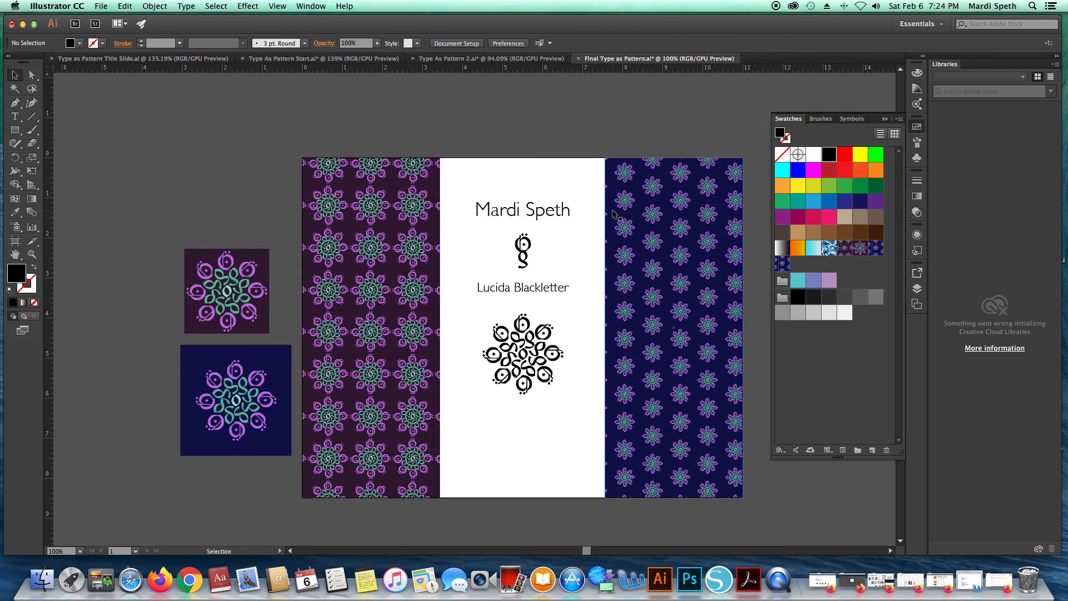
Shift the name text, letter pair, font label and black motif together slightly down the white area
{"action": "left_click_drag", "start_coordinate": [463, 183], "coordinate": [578, 418]}
{"action": "left_click_drag", "start_coordinate": [560, 298], "coordinate": [561, 312]}
{"action": "left_click", "coordinate": [459, 131]}
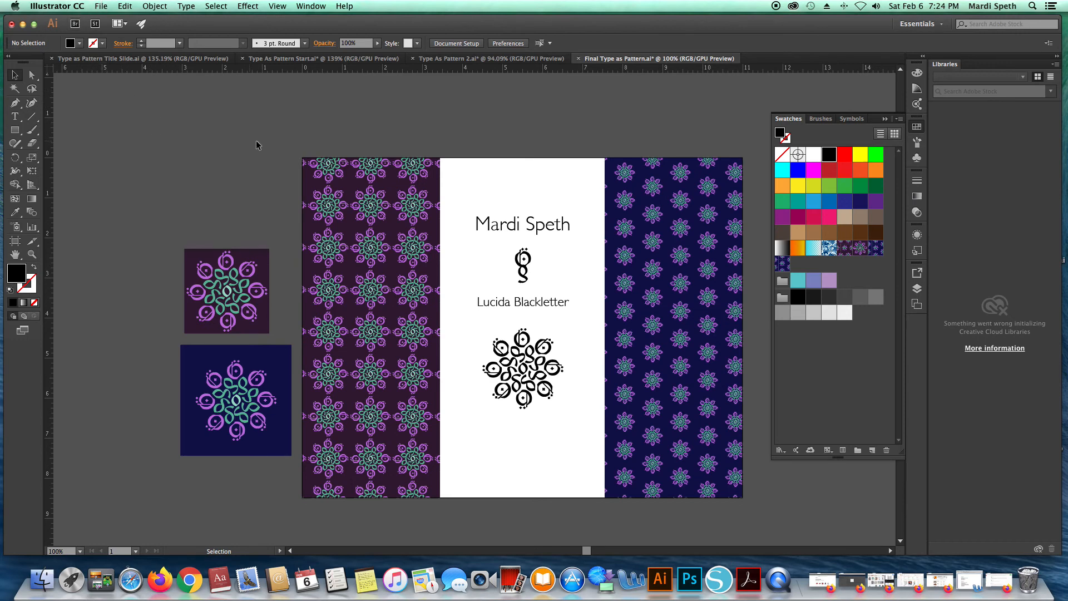
Save the document, and save it also to the Desktop as the Adobe PDF Final Type as Pattern.pdf with the Illustrator Default preset
{"action": "key", "text": "a"}
{"action": "key", "text": "super+s"}
{"action": "left_click", "coordinate": [102, 6]}
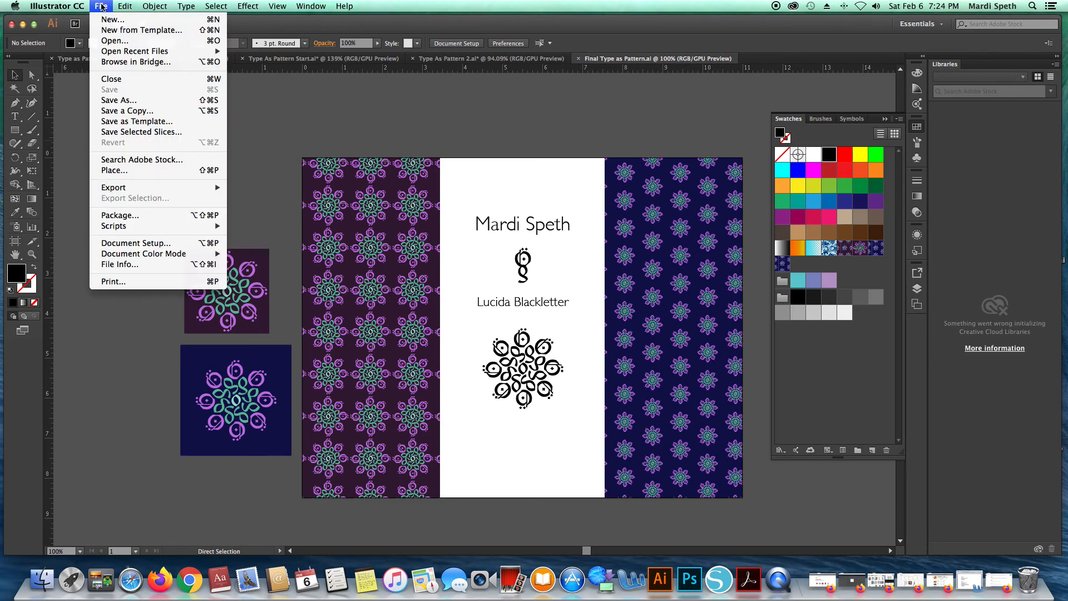
{"action": "left_click", "coordinate": [105, 100]}
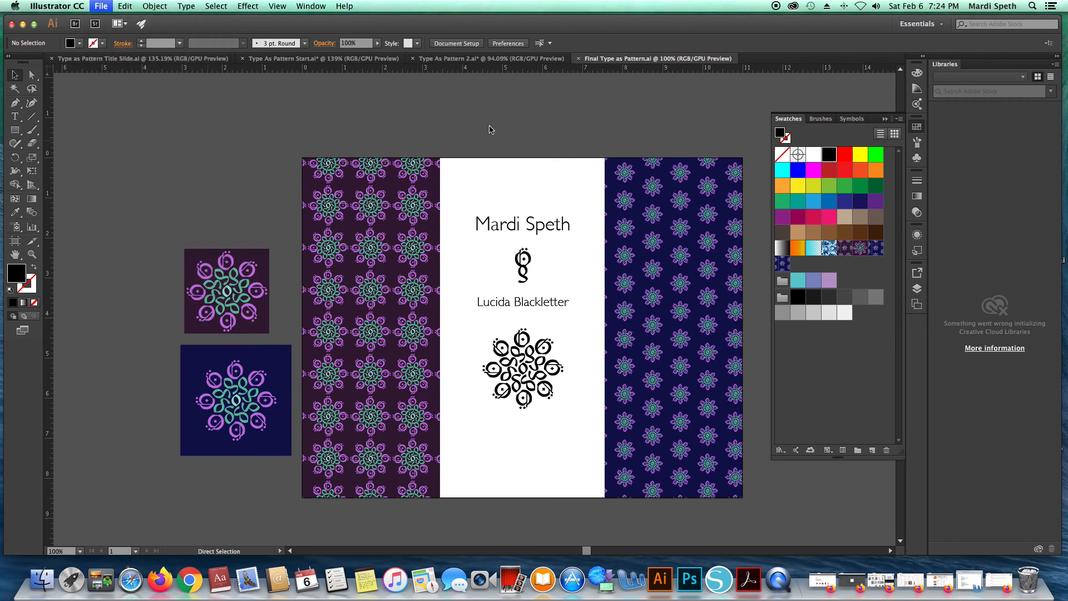
{"action": "left_click", "coordinate": [553, 291]}
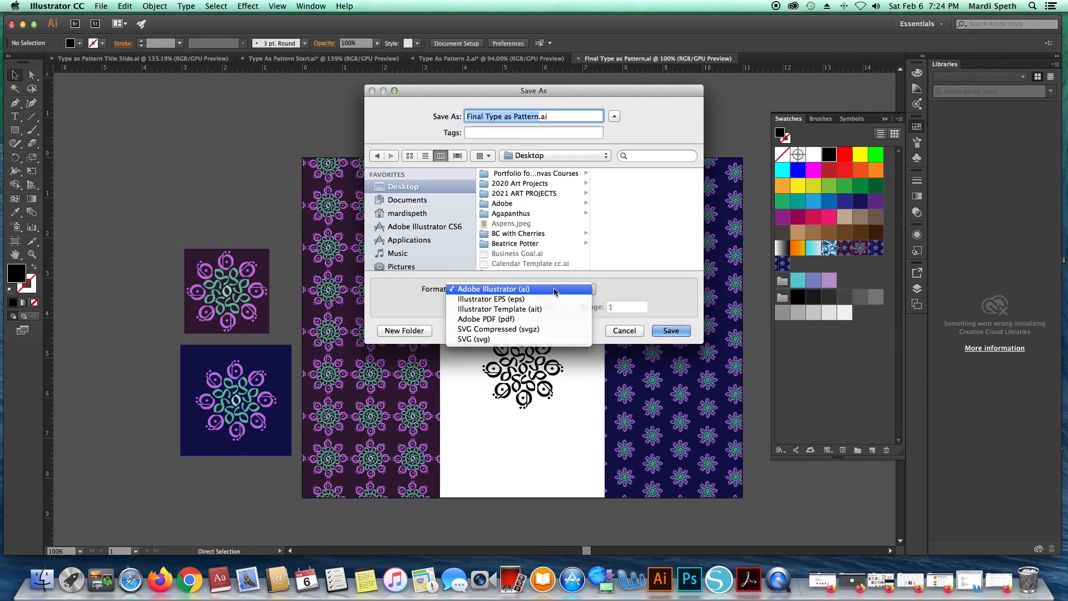
{"action": "left_click", "coordinate": [500, 289]}
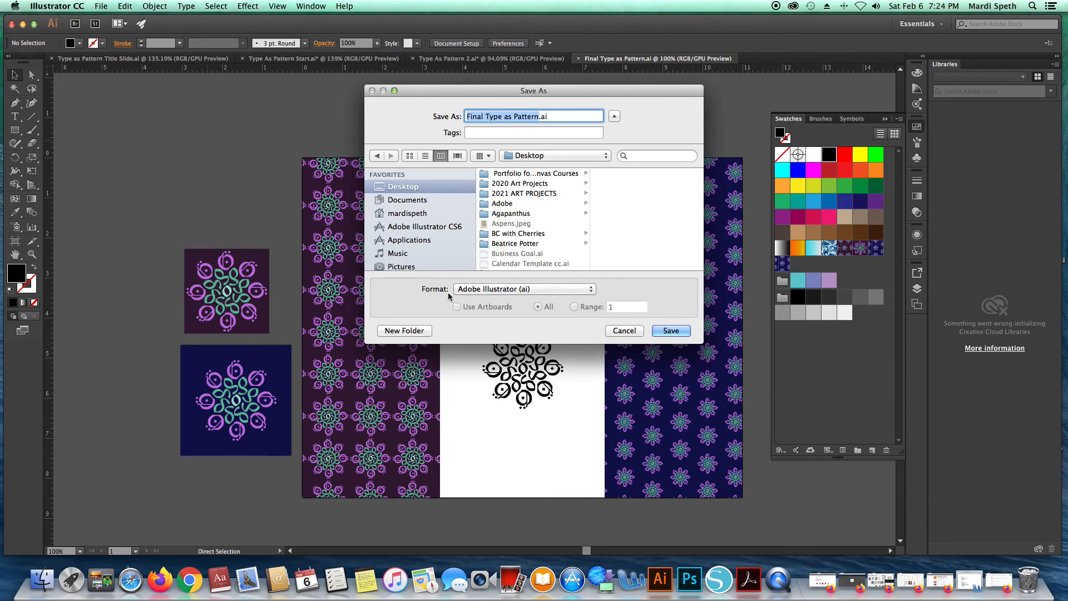
{"action": "left_click", "coordinate": [574, 291]}
{"action": "left_click", "coordinate": [568, 324]}
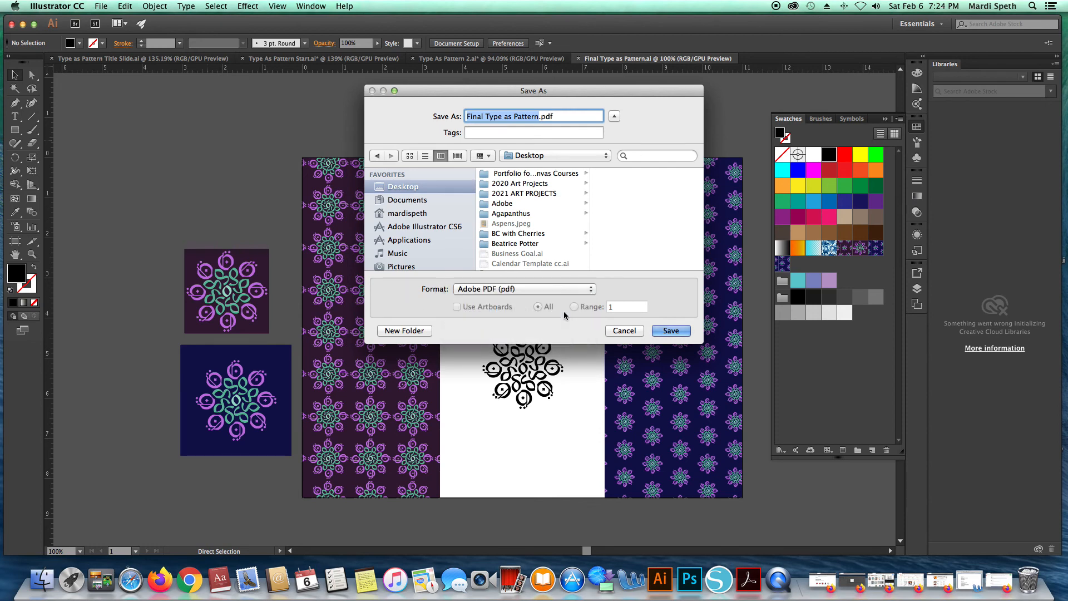
{"action": "left_click", "coordinate": [669, 331]}
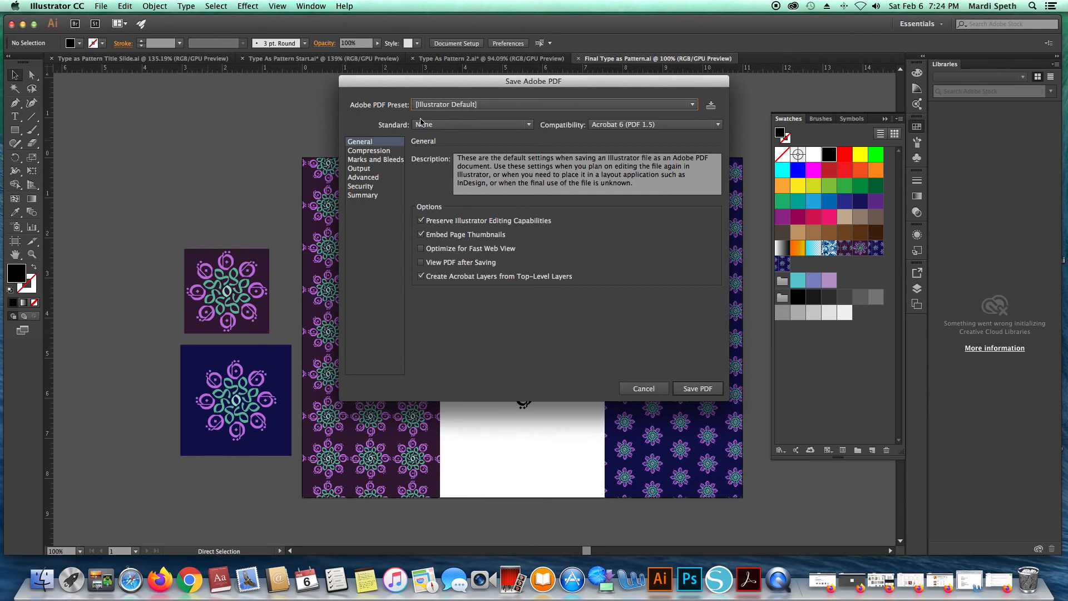
{"action": "left_click", "coordinate": [699, 389]}
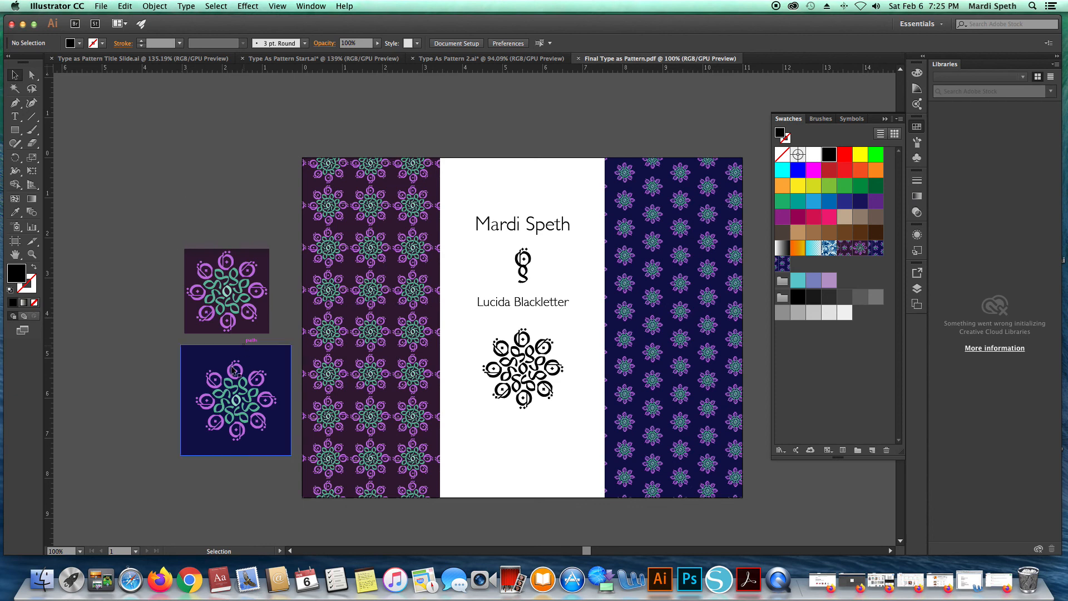
Switch to Acrobat Pro DC, open Final Type as Pattern.pdf from the Desktop and view the whole page at 75%
{"action": "left_click", "coordinate": [749, 581]}
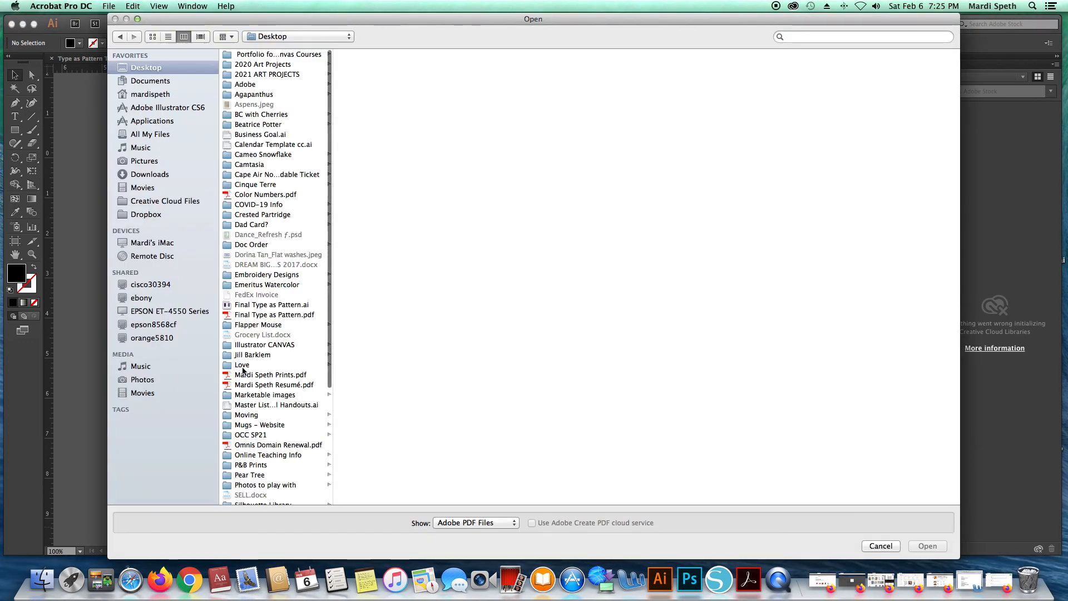
{"action": "scroll", "coordinate": [243, 372], "scroll_direction": "down", "scroll_amount": 5}
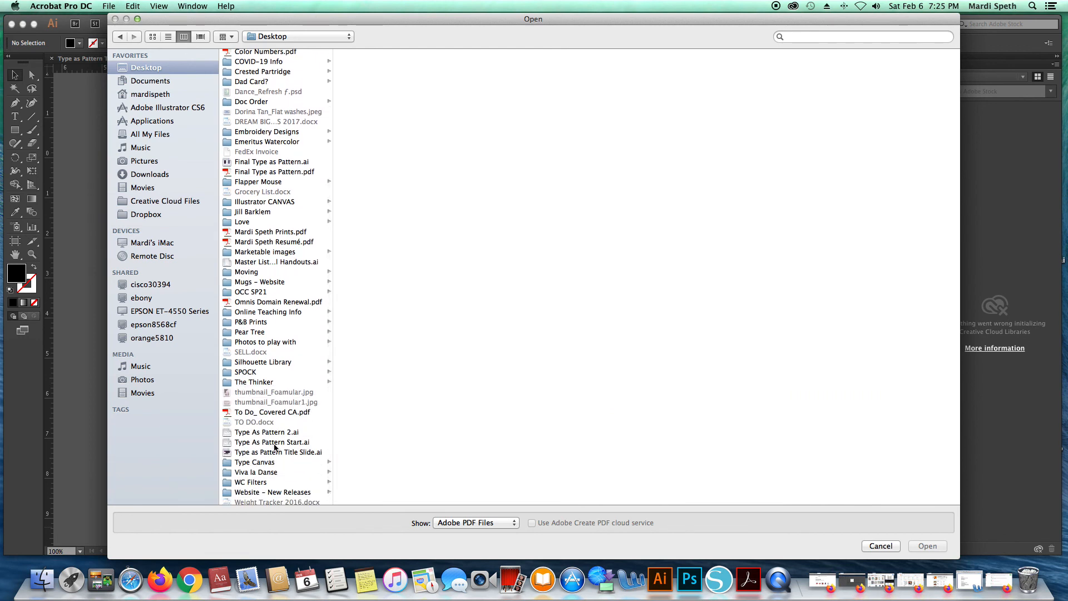
{"action": "scroll", "coordinate": [274, 448], "scroll_direction": "down", "scroll_amount": 2}
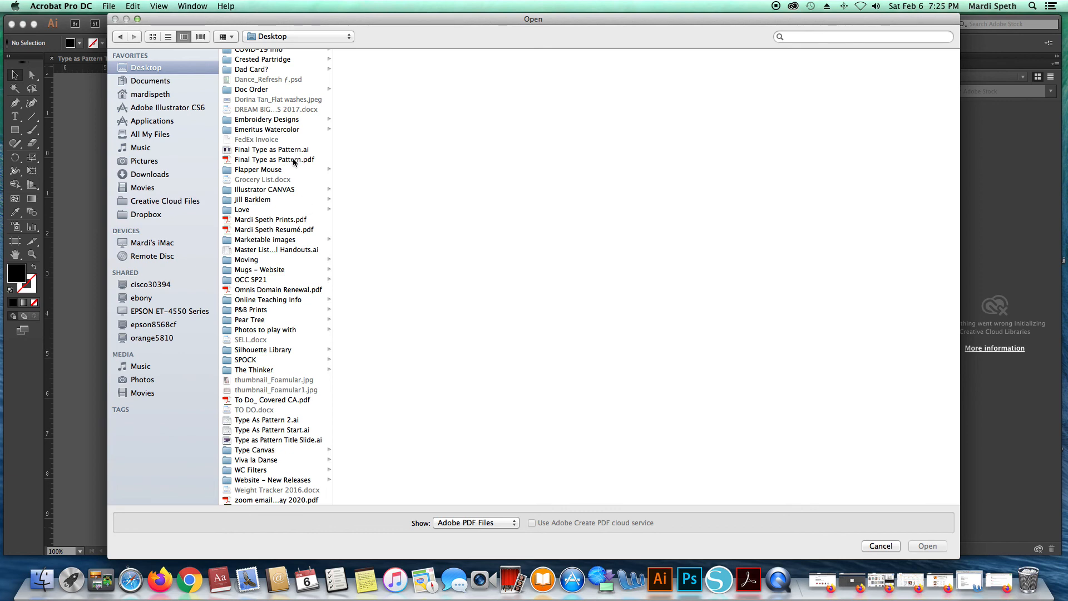
{"action": "left_click", "coordinate": [274, 160]}
{"action": "left_click", "coordinate": [927, 546]}
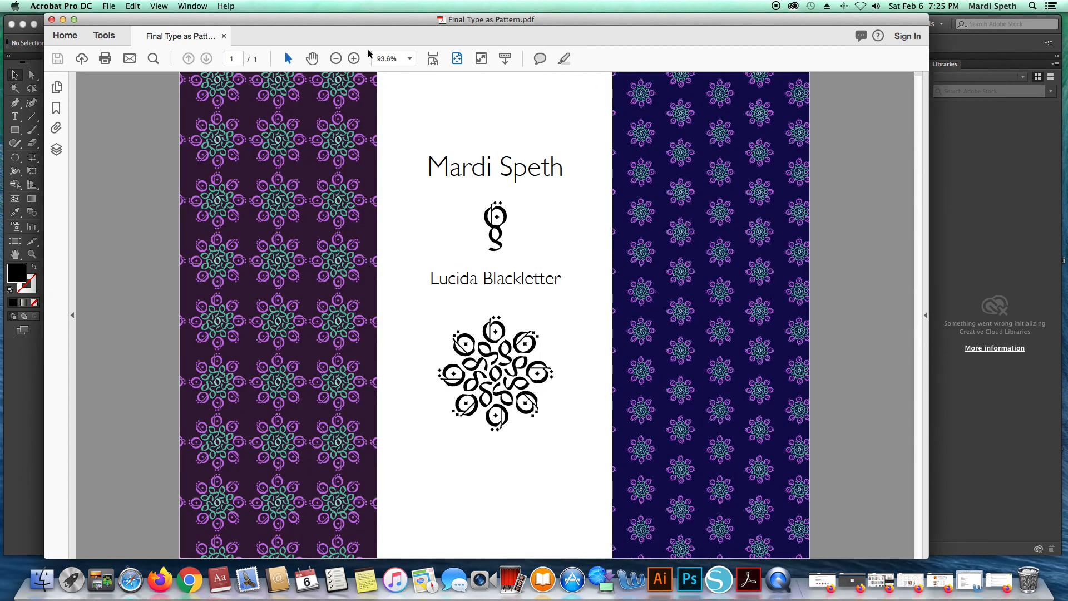
{"action": "left_click", "coordinate": [336, 58]}
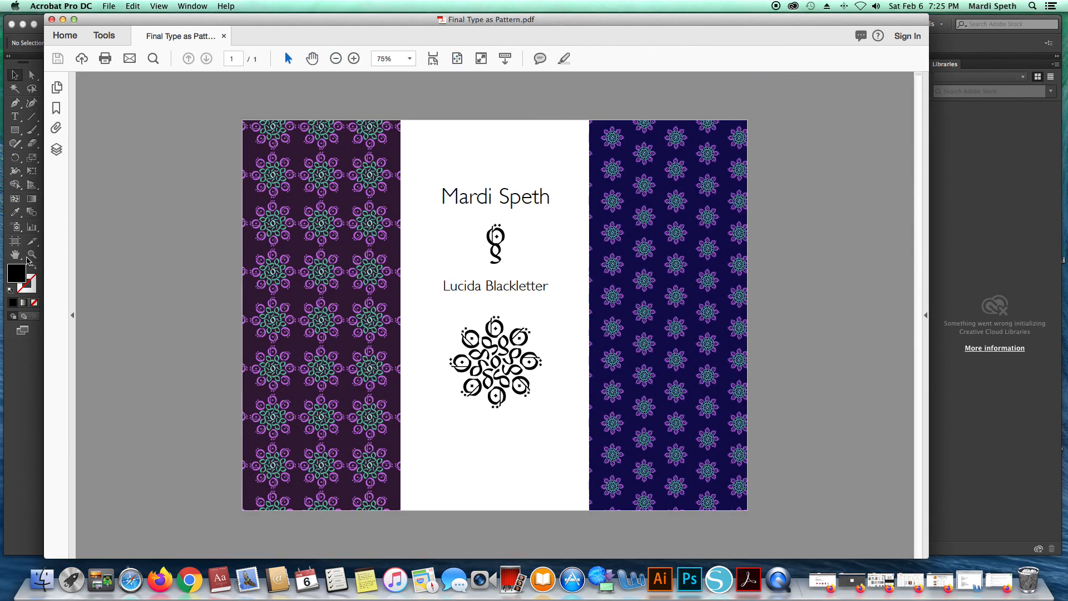